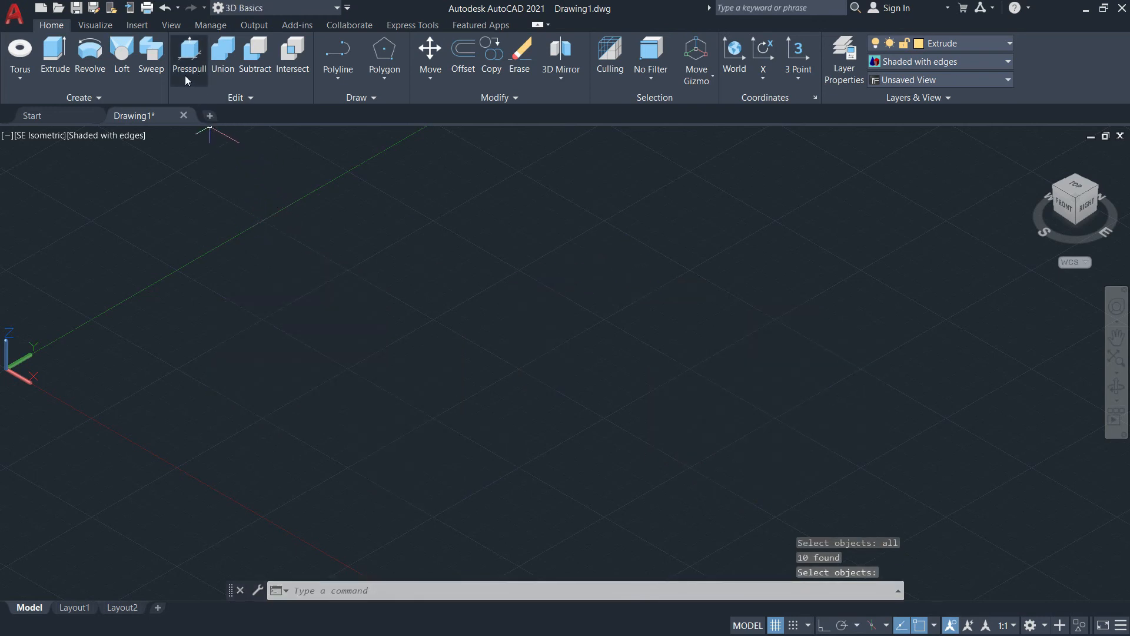
Step: Draw a 200 by 300 rectangle in the empty drawing's ground plane
text(rec)
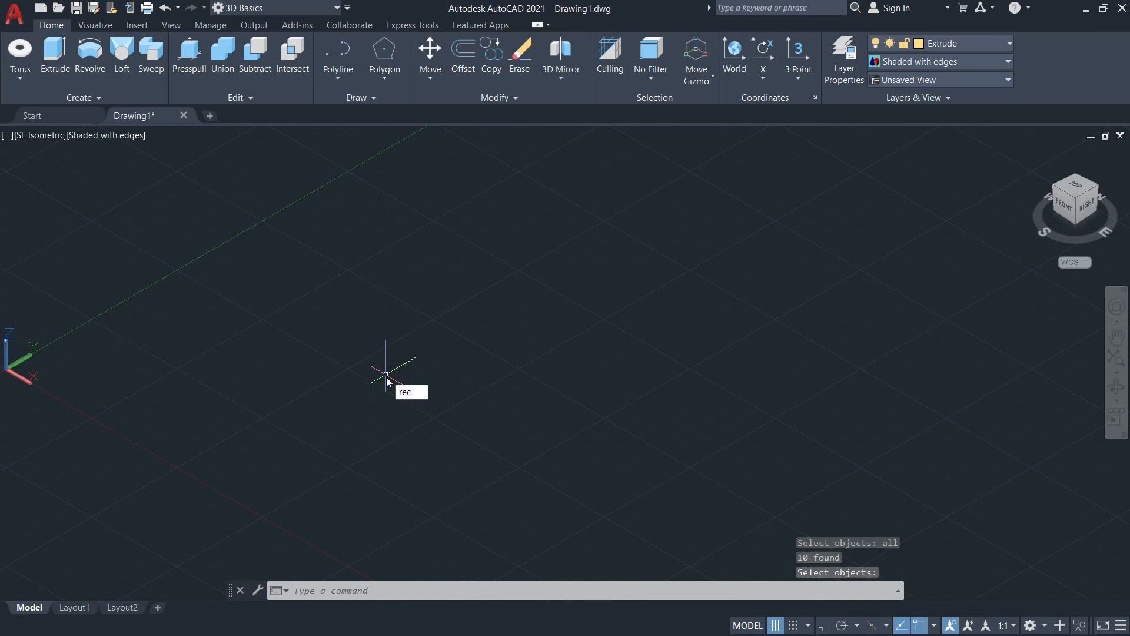
key(Return)
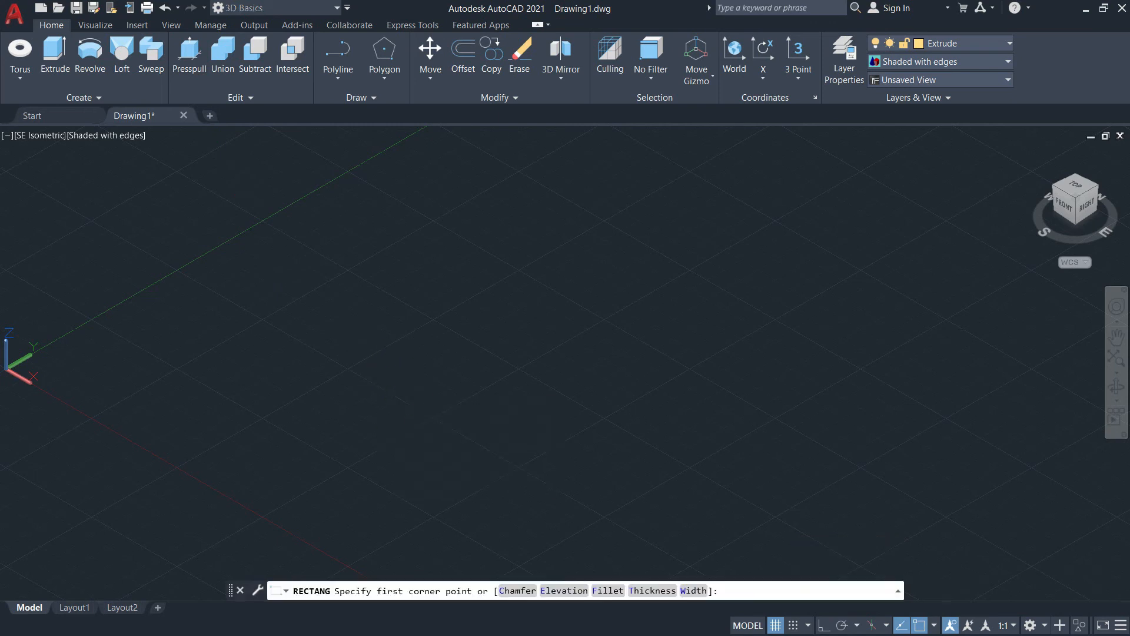
click(288, 366)
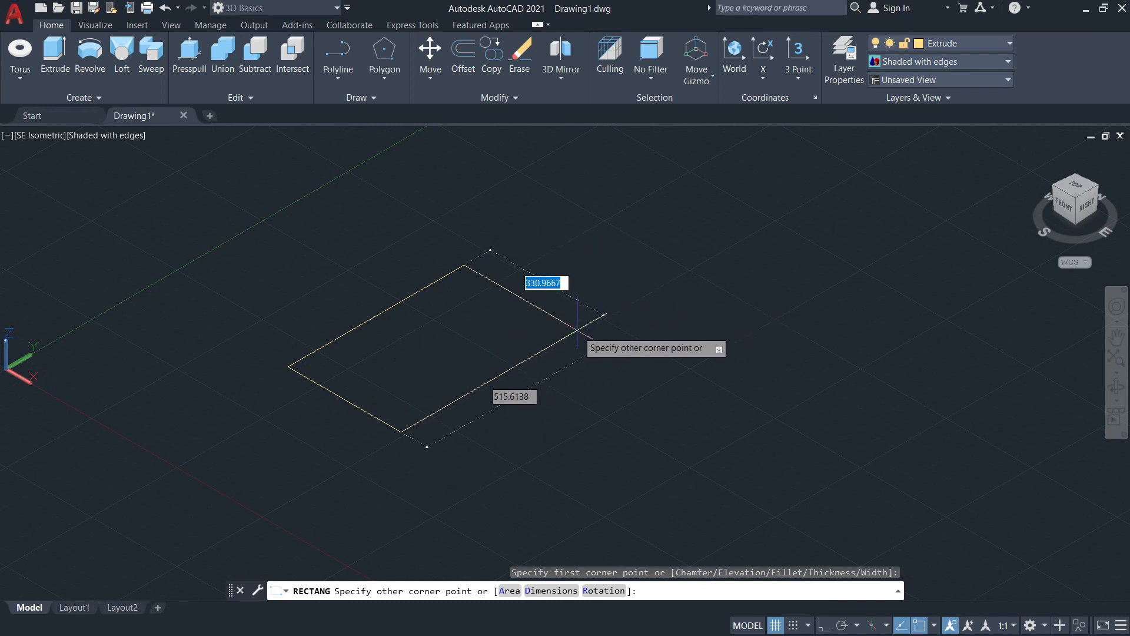
text(200)
key(Tab)
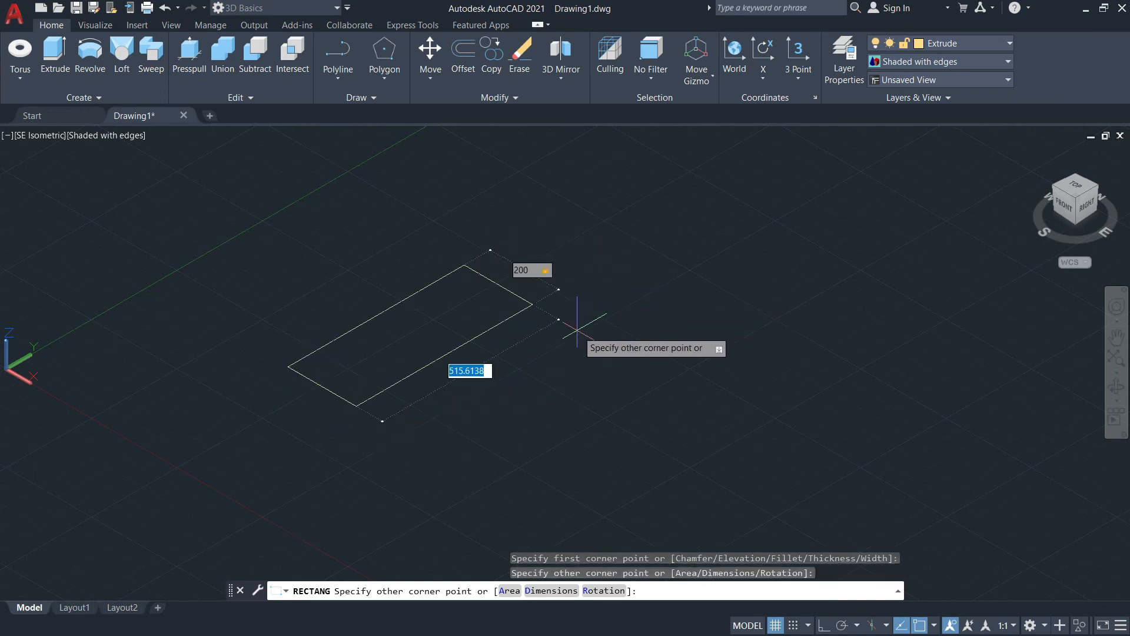
key(Return)
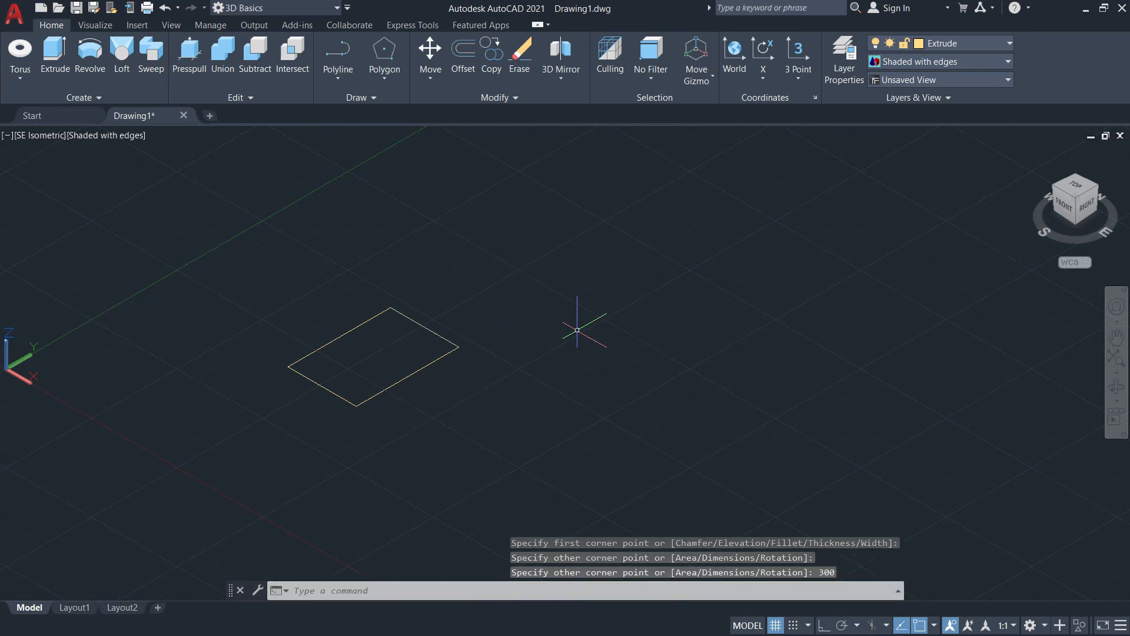
Step: Extrude the area bounded by the rectangle upward into a solid box with Presspull
click(189, 57)
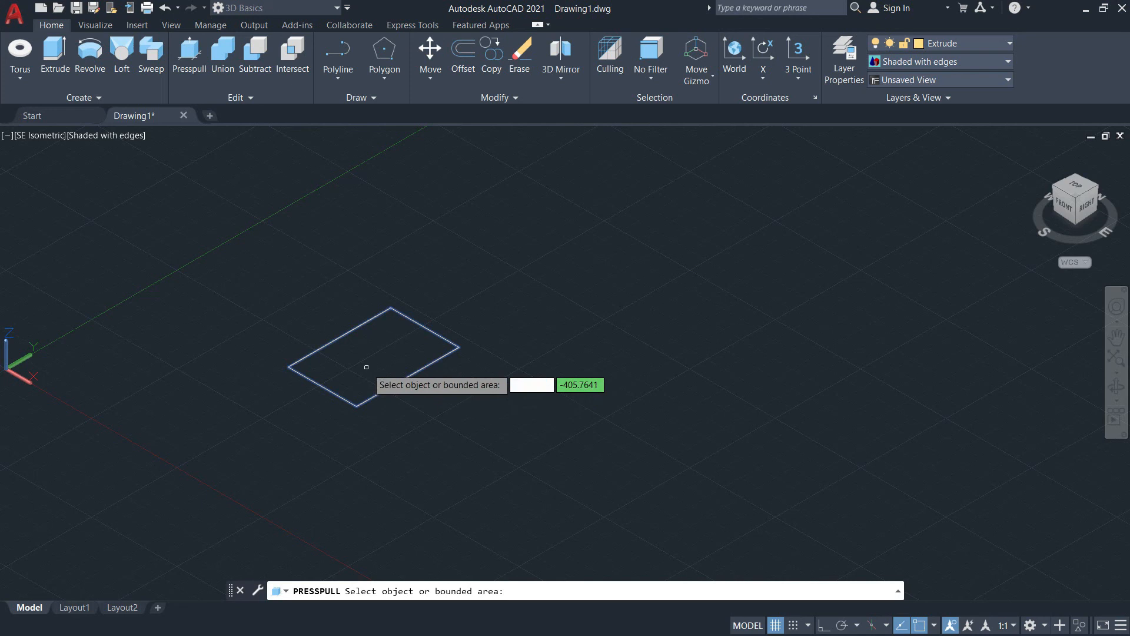
scroll(366, 366, up, 3)
middle_drag(369, 368, 400, 400)
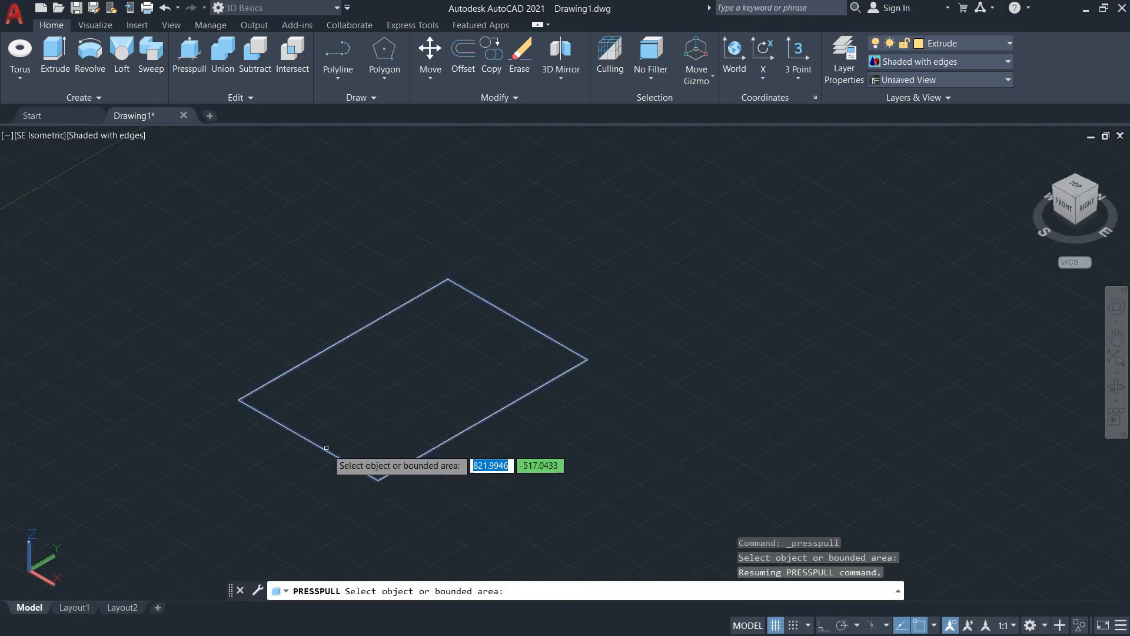
click(397, 401)
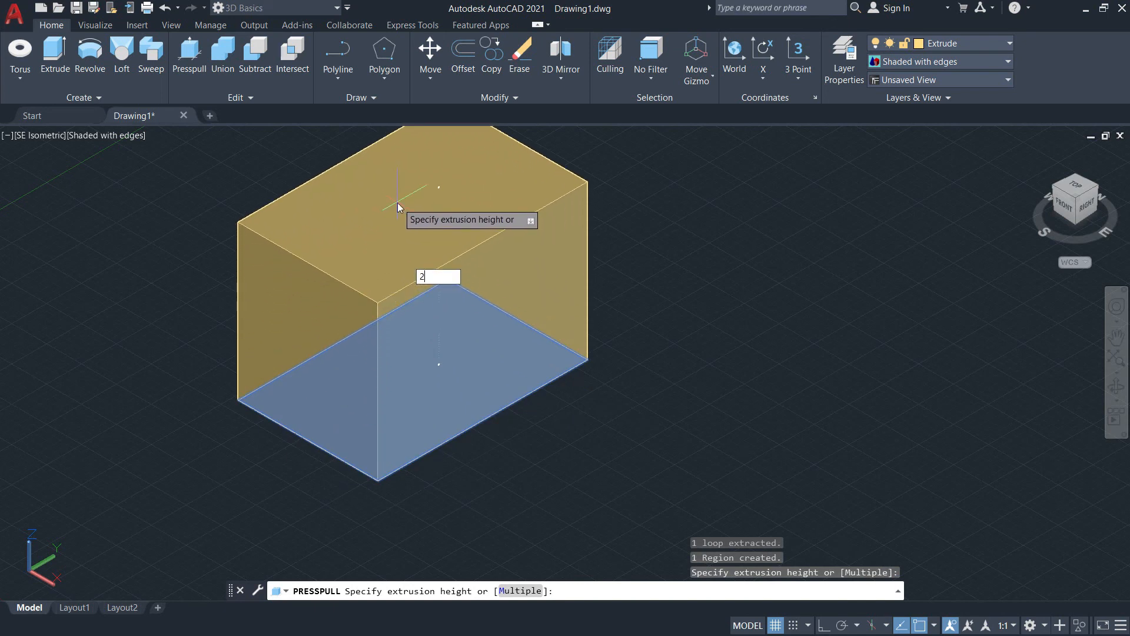
key(Return)
middle_drag(669, 328, 700, 437)
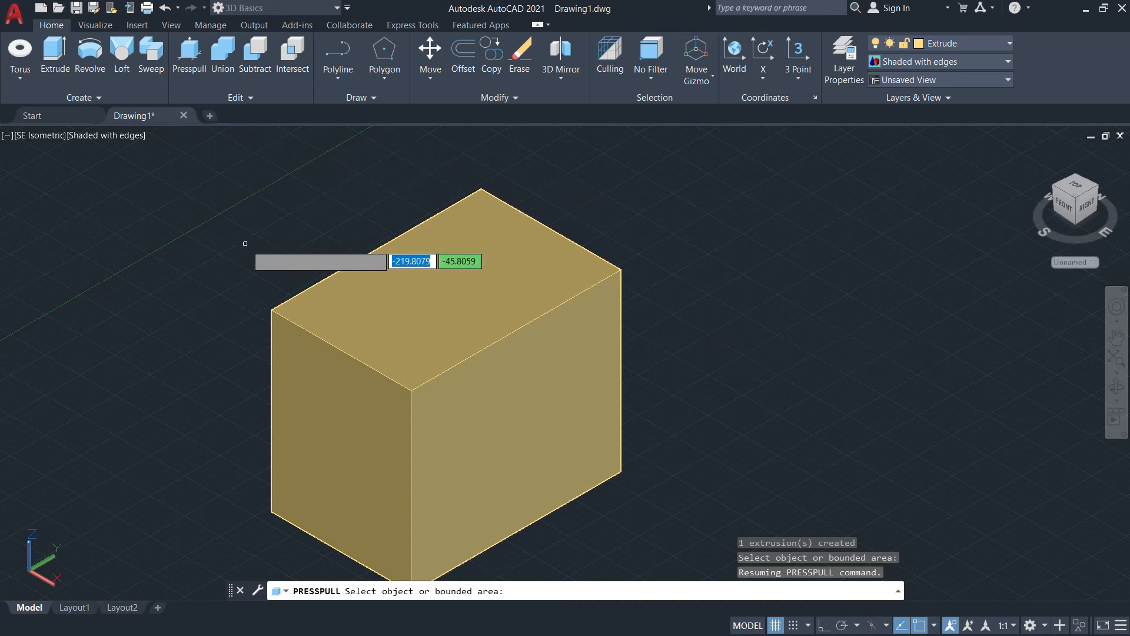
click(253, 99)
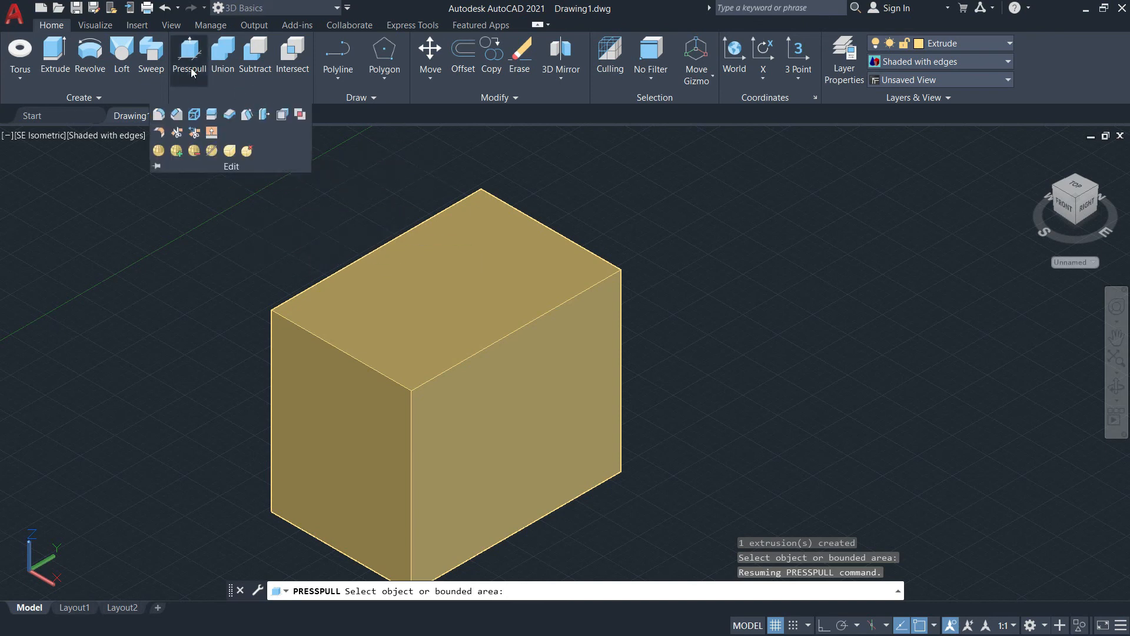
key(Escape)
key(Escape)
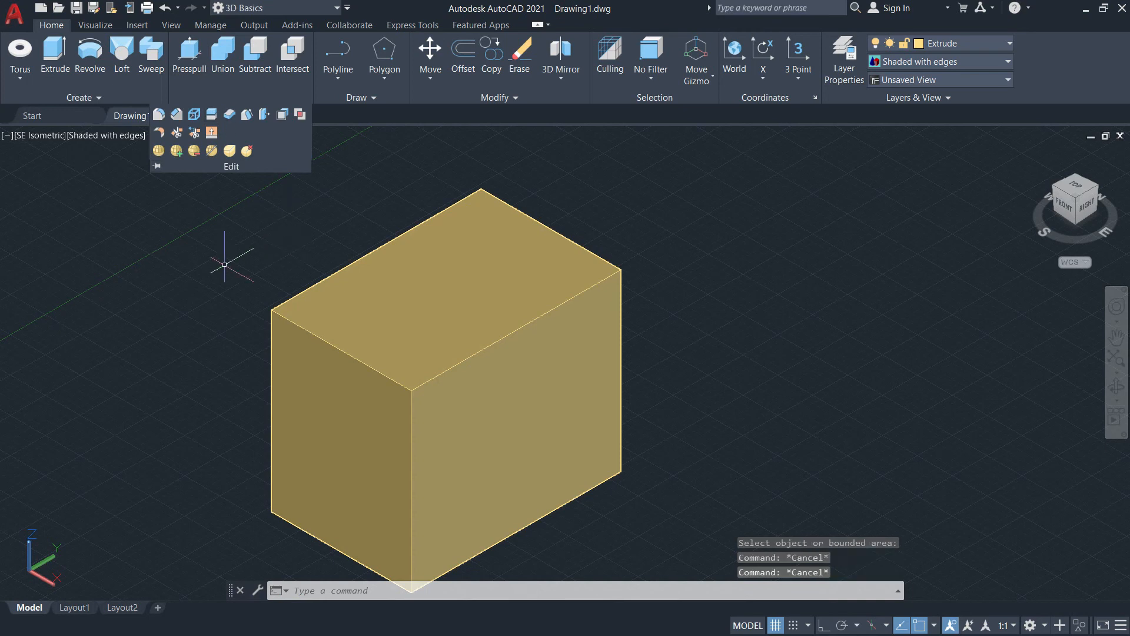
click(195, 257)
key(Escape)
Step: Draw a 150 by 125 rectangle on the box's long side face, from the upper edge's midpoint to the near vertical edge's midpoint
middle_drag(319, 261, 323, 185)
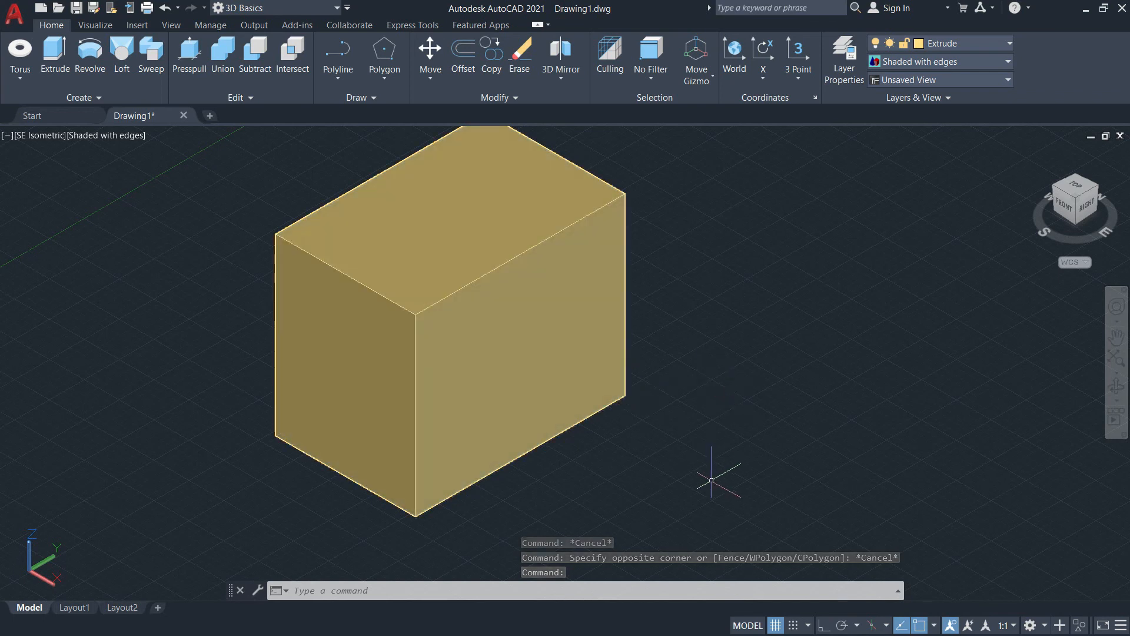
text(re)
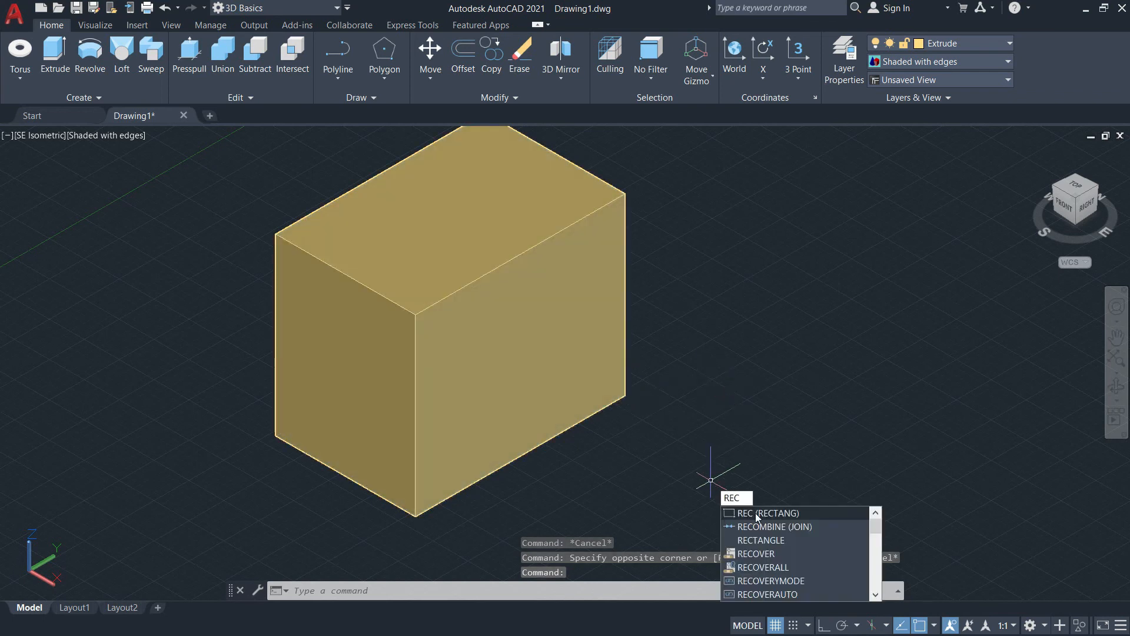
key(Return)
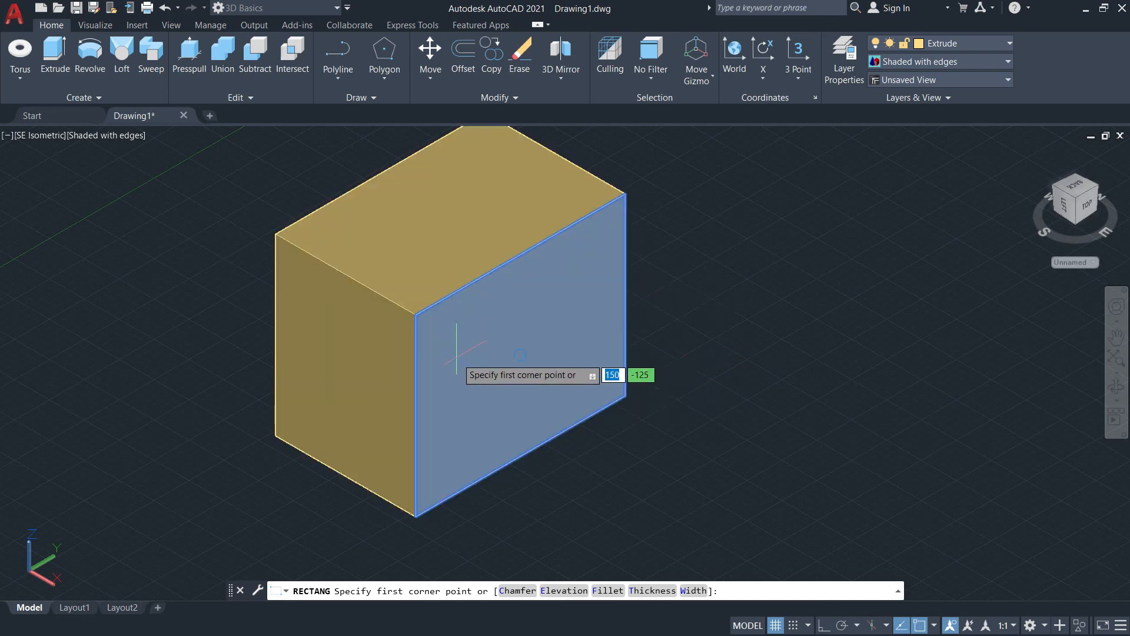
scroll(442, 331, up, 3)
middle_drag(442, 331, 274, 301)
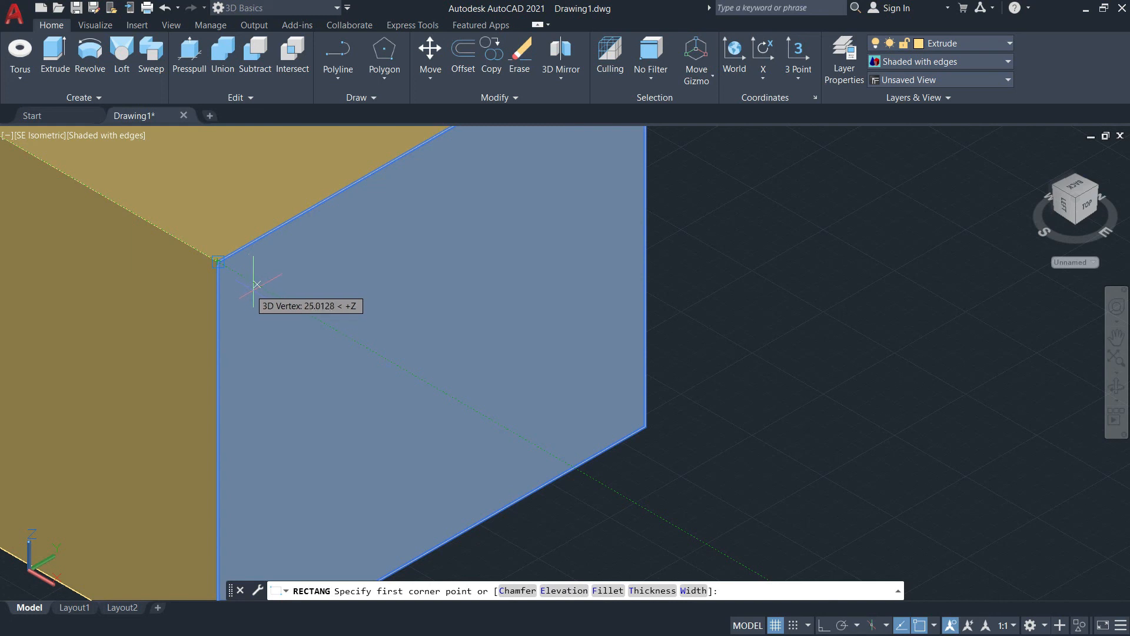
middle_drag(296, 301, 361, 400)
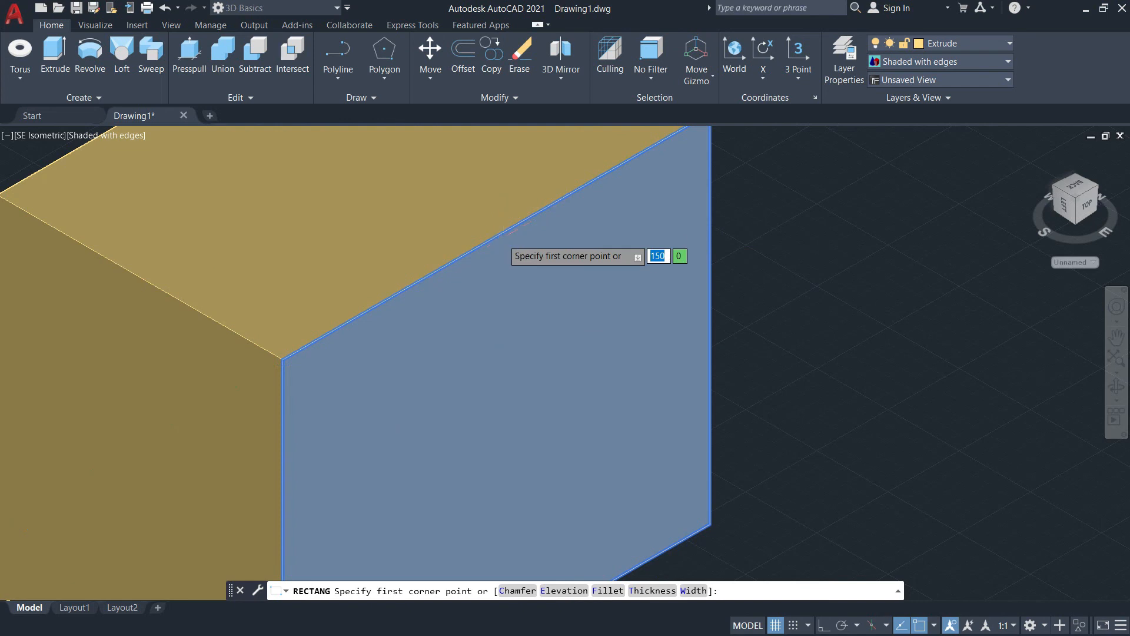
scroll(502, 238, up, 3)
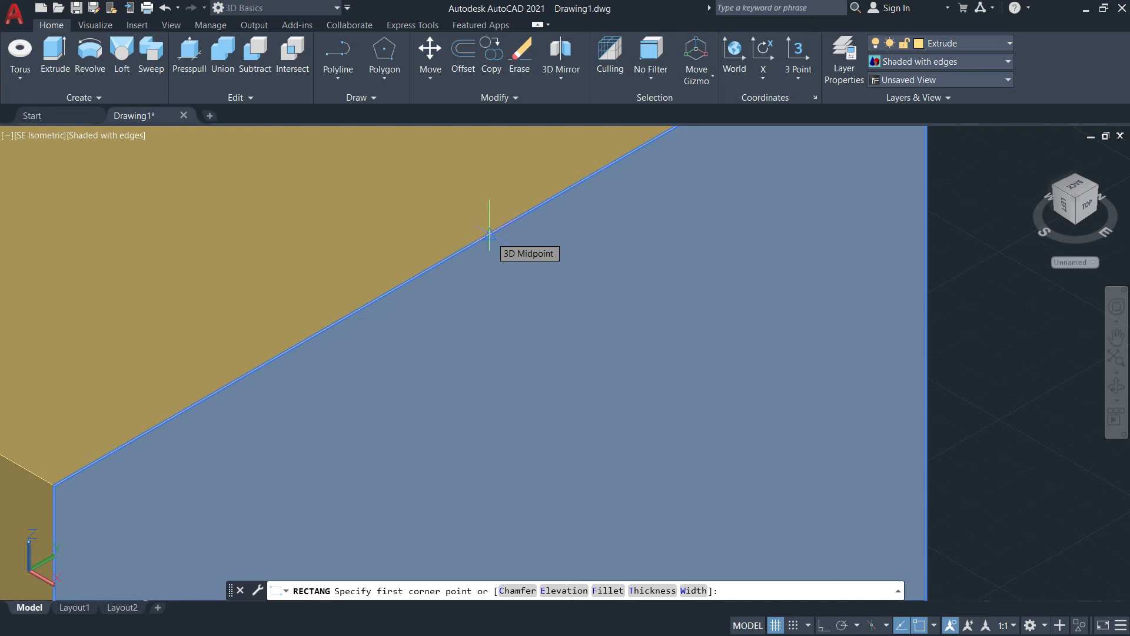
click(489, 234)
scroll(487, 230, down, 3)
middle_drag(447, 434, 383, 308)
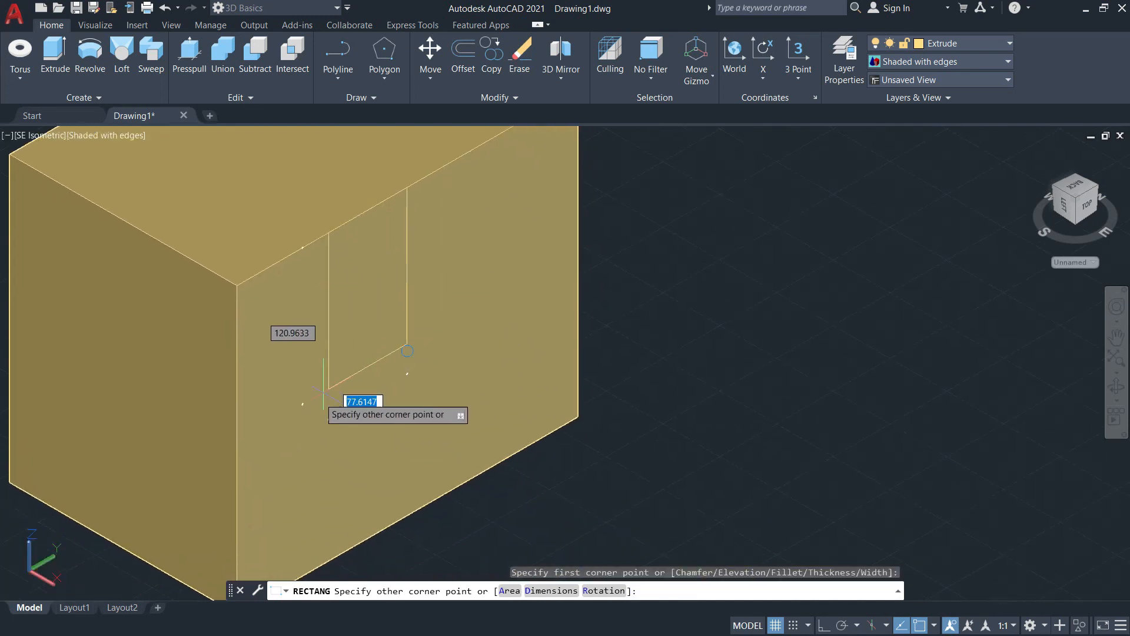
click(237, 450)
scroll(586, 377, down, 3)
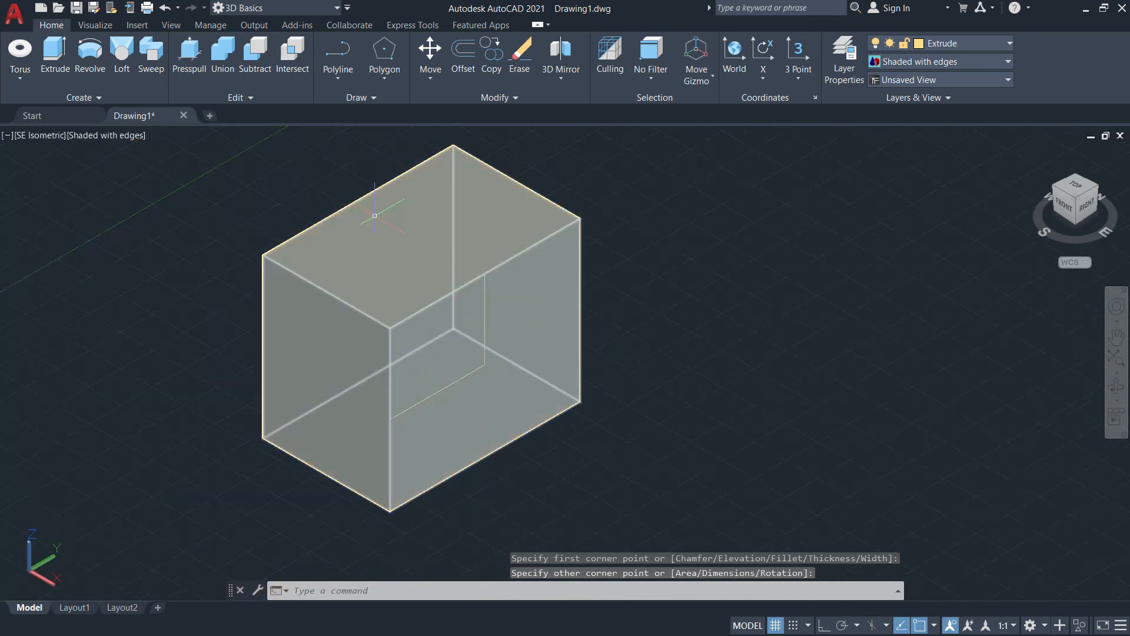
Step: Presspull the rectangle on the side face through the box to the opposite corner, cutting away a step-shaped notch
click(190, 57)
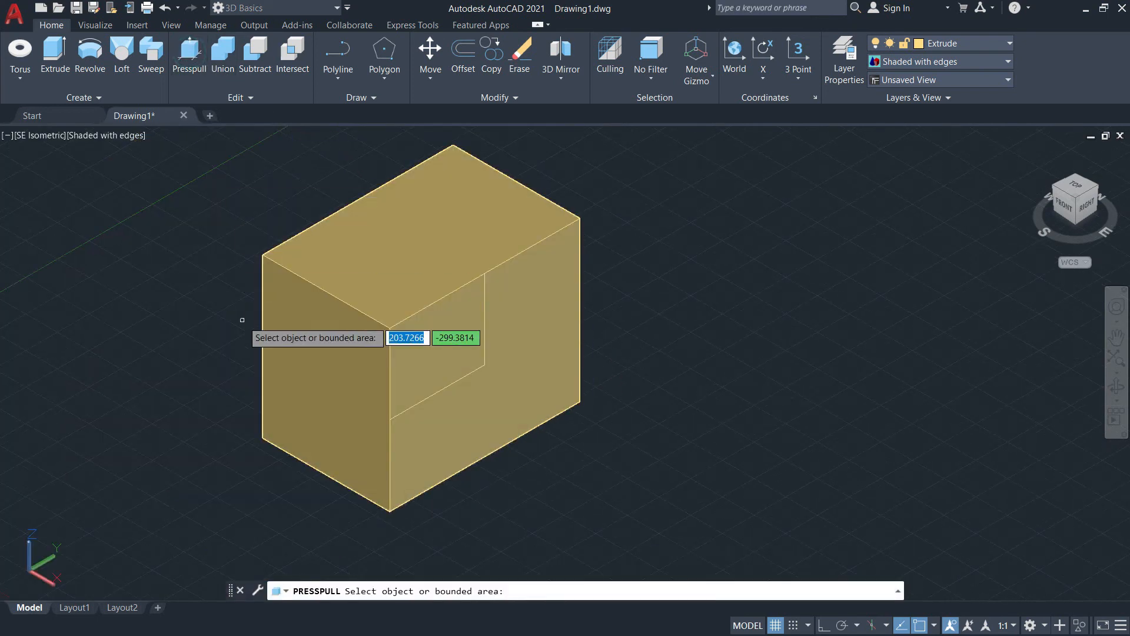
click(432, 349)
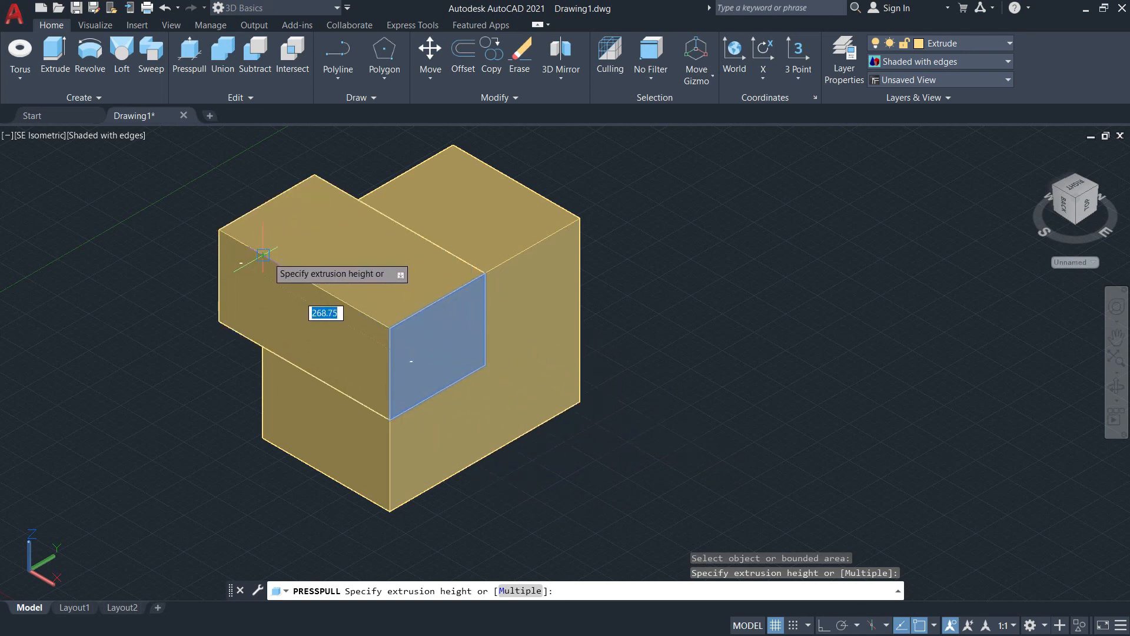
scroll(262, 254, up, 5)
scroll(253, 260, down, 3)
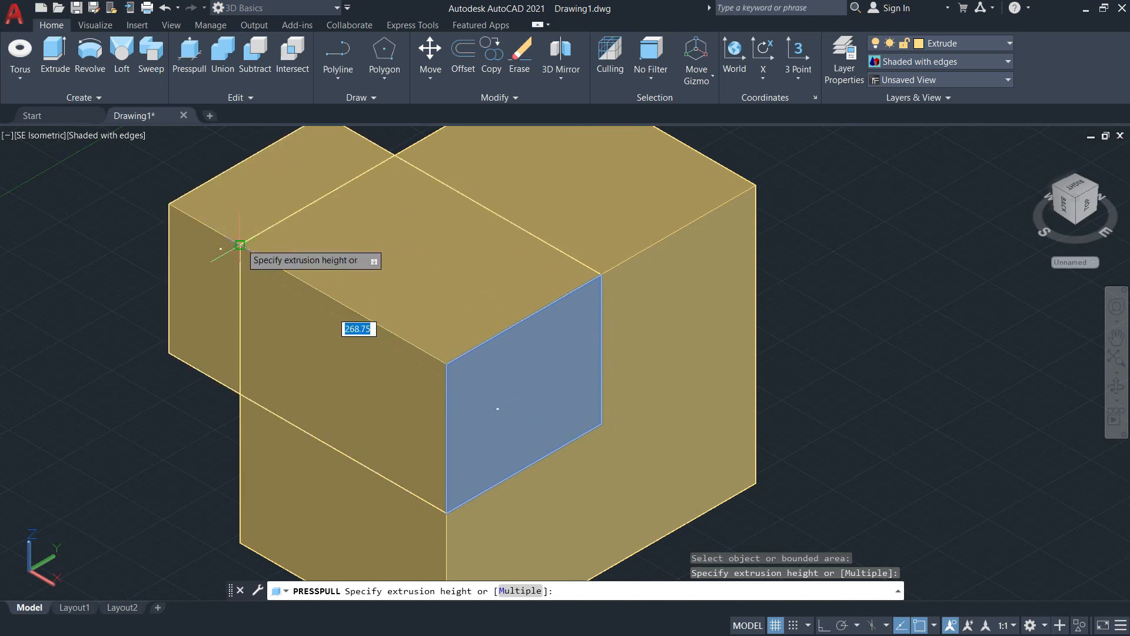
click(240, 244)
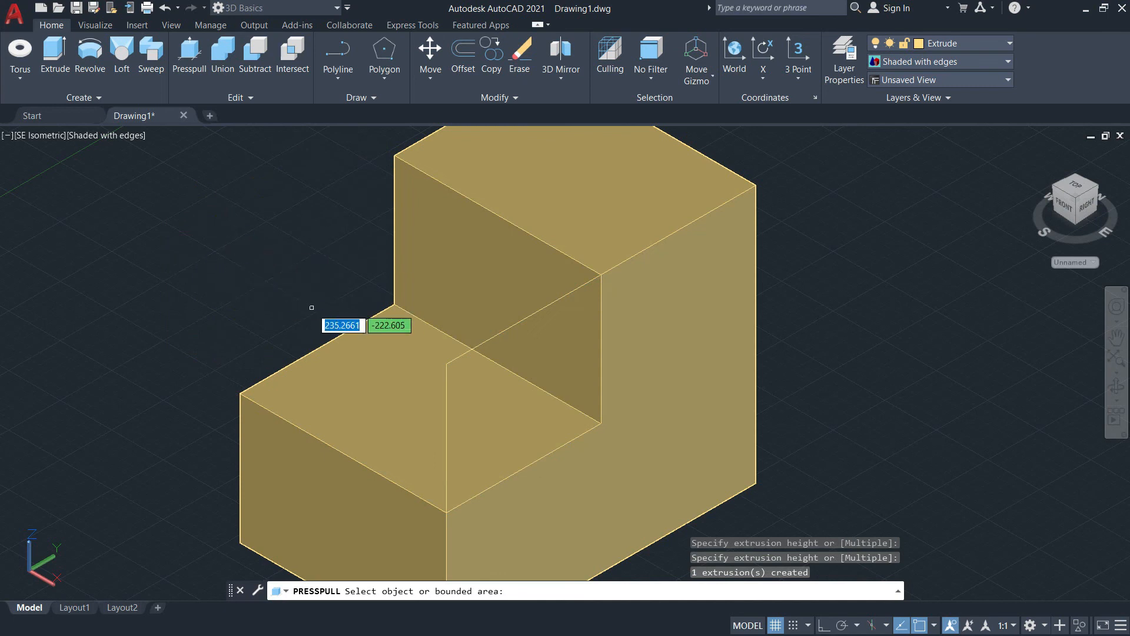
key(Escape)
text(e)
key(Return)
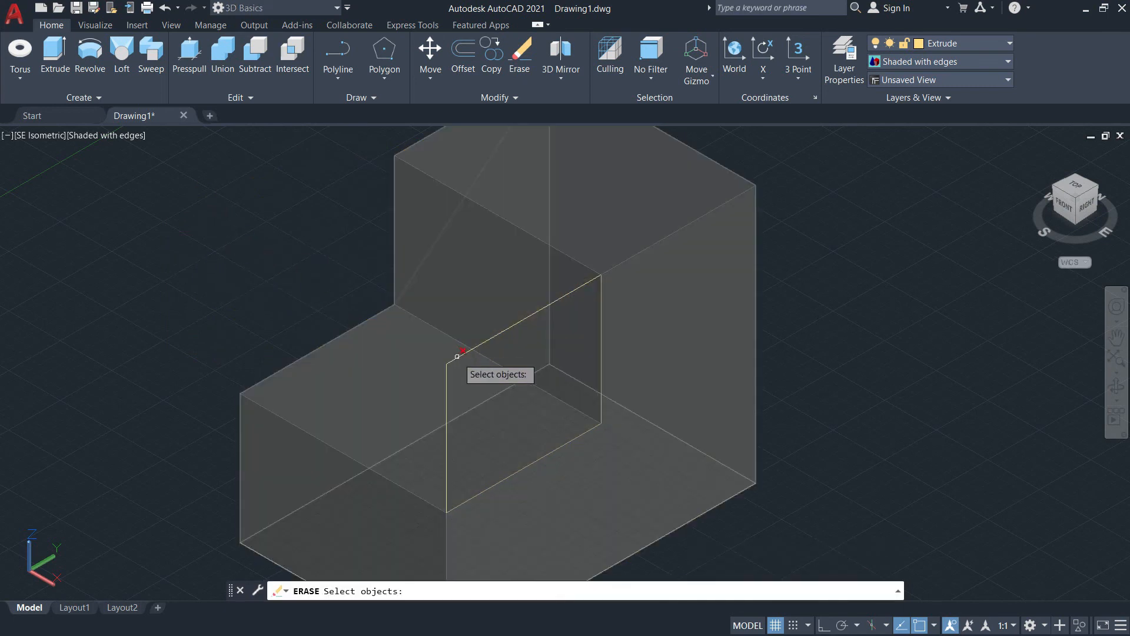
click(460, 358)
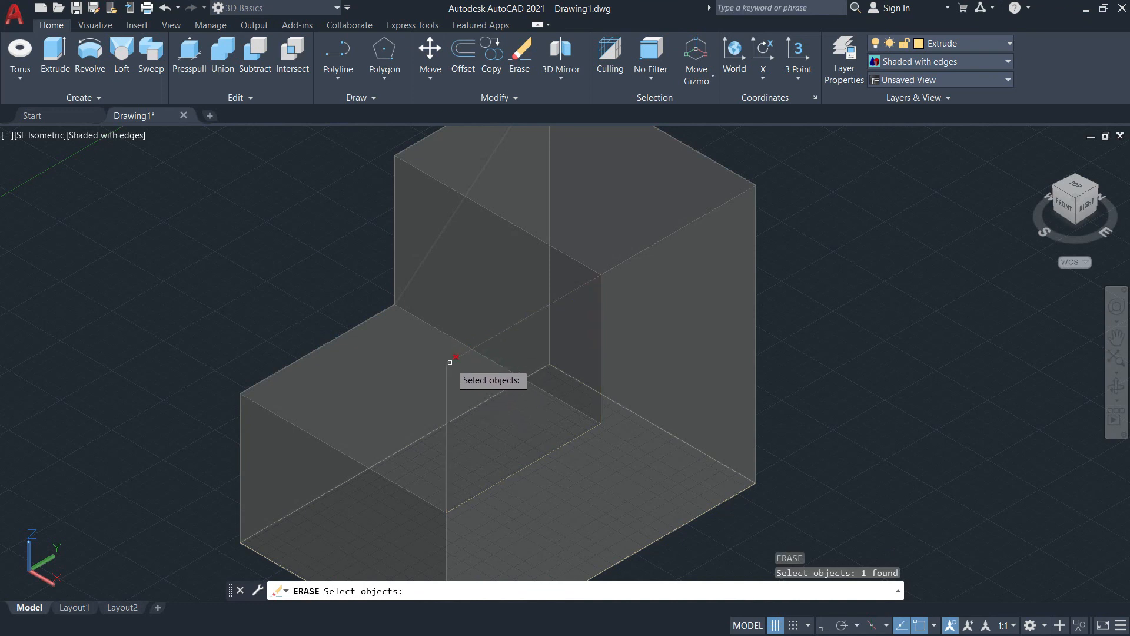
click(449, 362)
key(Escape)
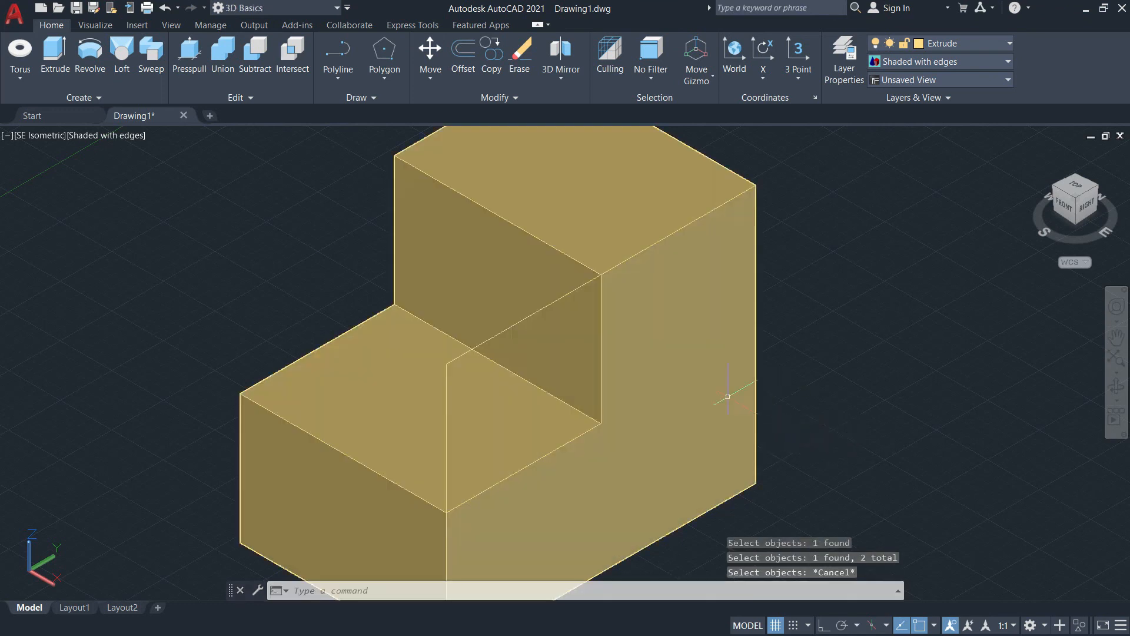
Step: Erase the leftover rectangle outline standing at the side of the notch
ctrl+click(483, 342)
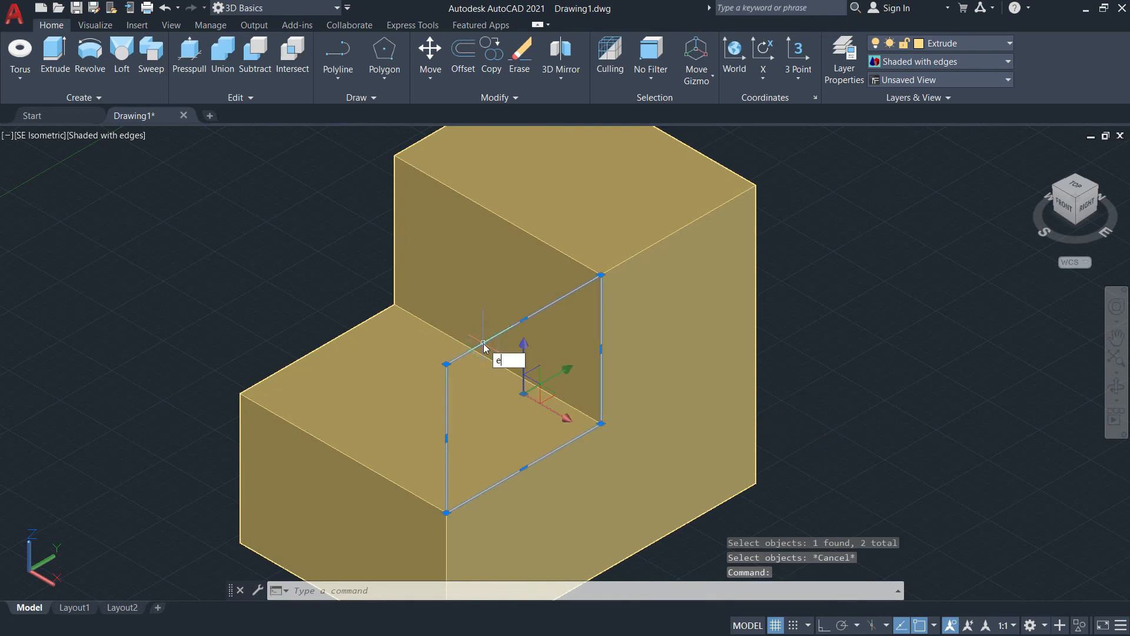
key(Return)
scroll(963, 365, down, 4)
middle_drag(963, 365, 671, 359)
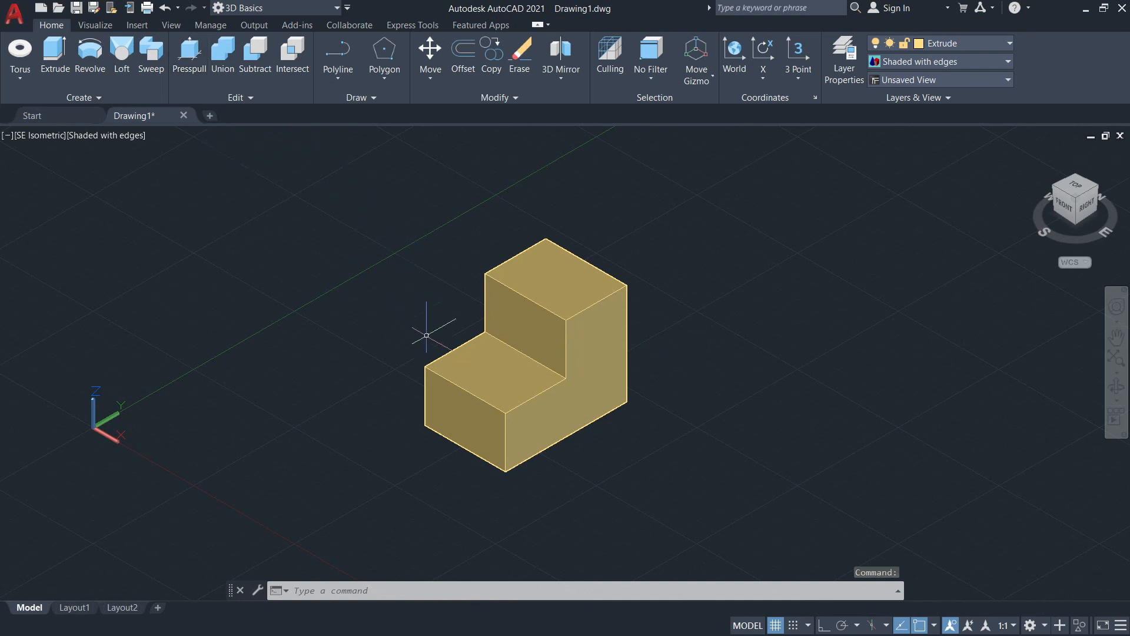
Step: Draw a 50 by 75 rectangle on the lower step's upper face, starting at its outer back corner, with 75 along the 150-long edge
text(c)
key(Return)
scroll(507, 406, up, 8)
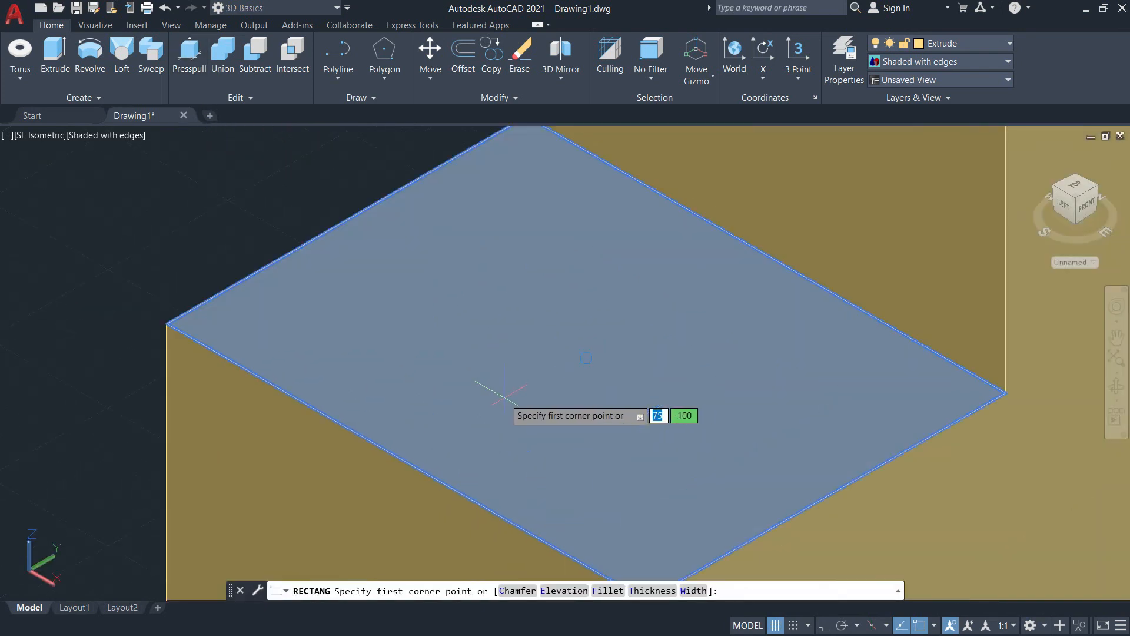
scroll(174, 377, down, 5)
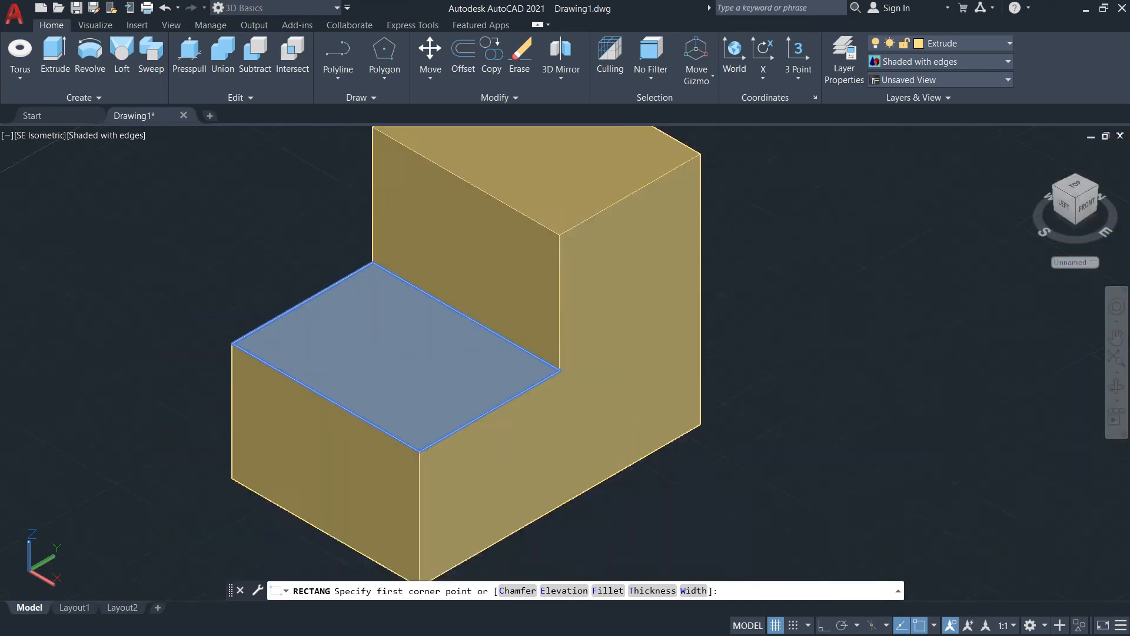
middle_drag(470, 347, 486, 440)
middle_drag(543, 250, 540, 223)
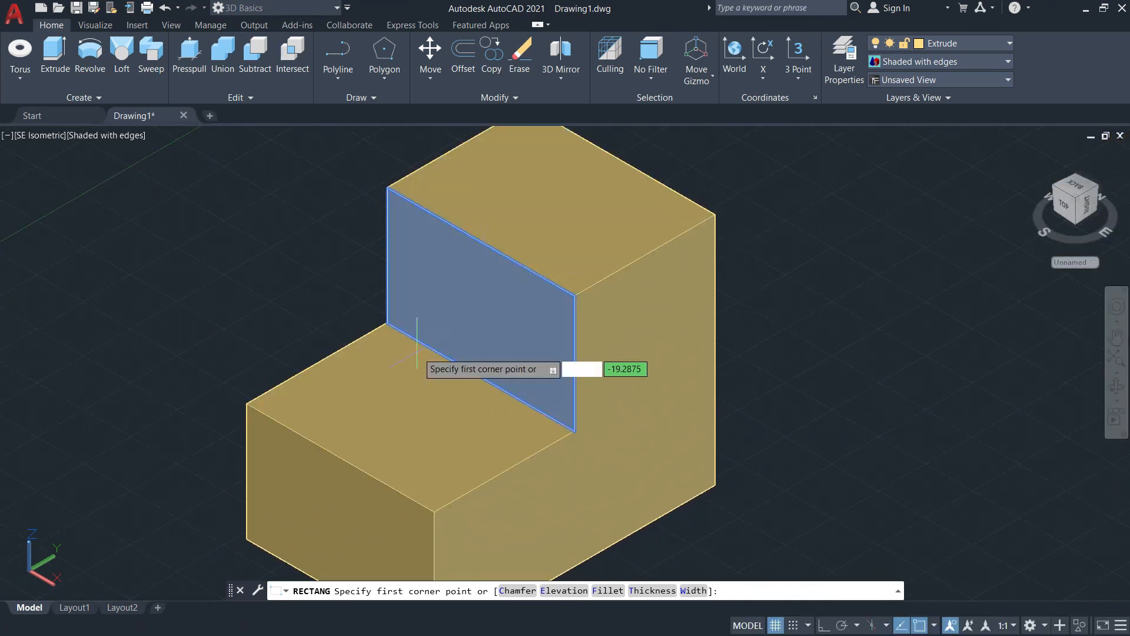
scroll(289, 395, up, 3)
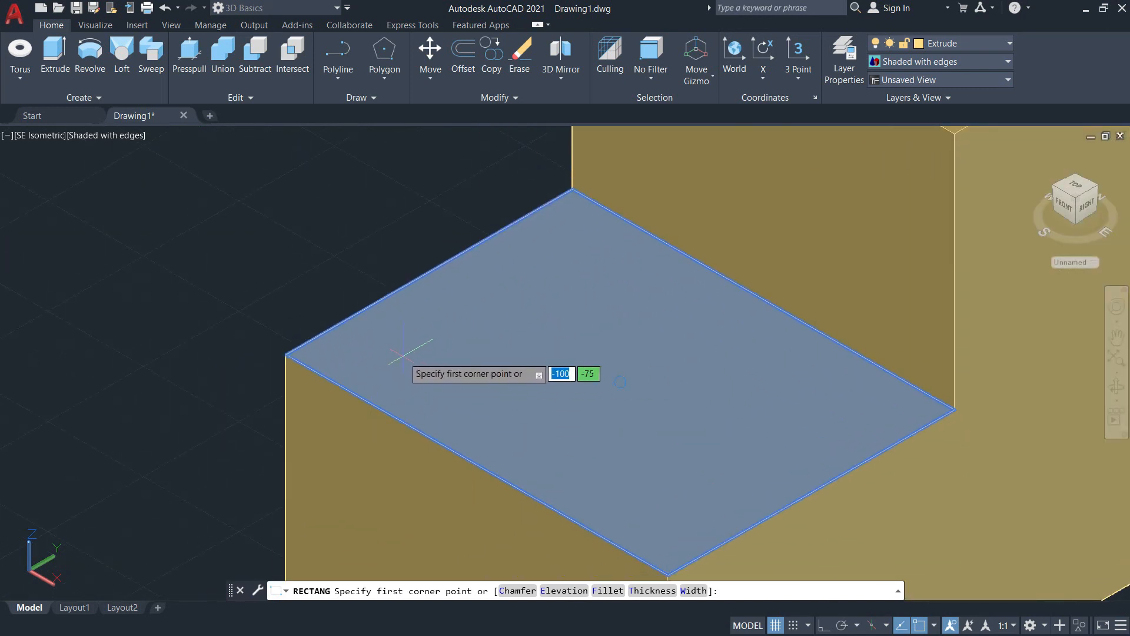
click(286, 354)
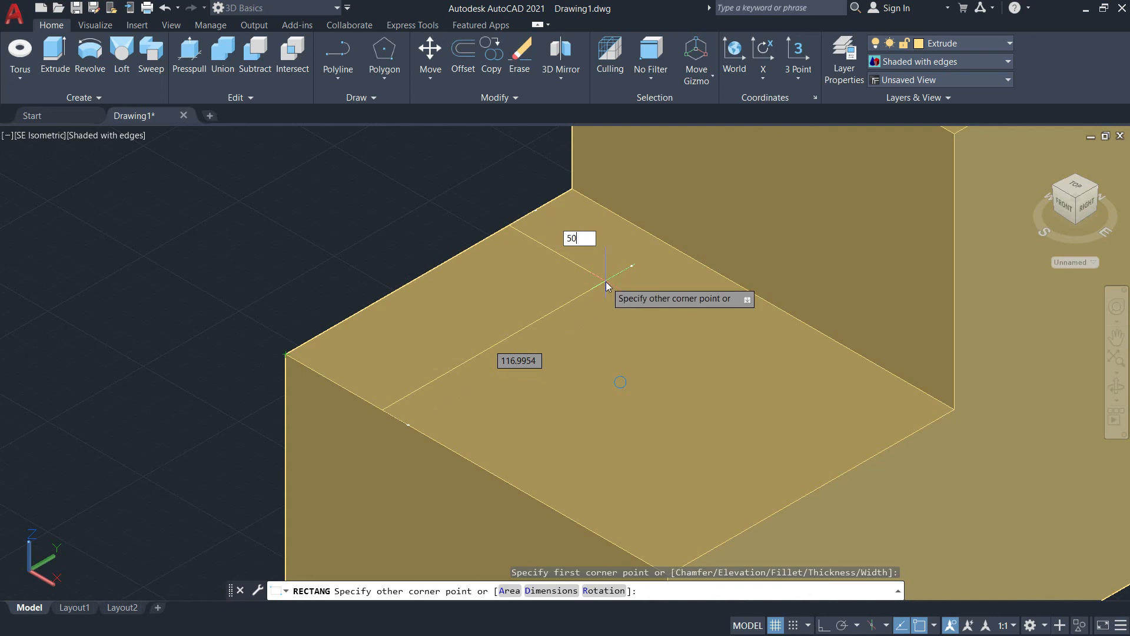
text(50)
key(Tab)
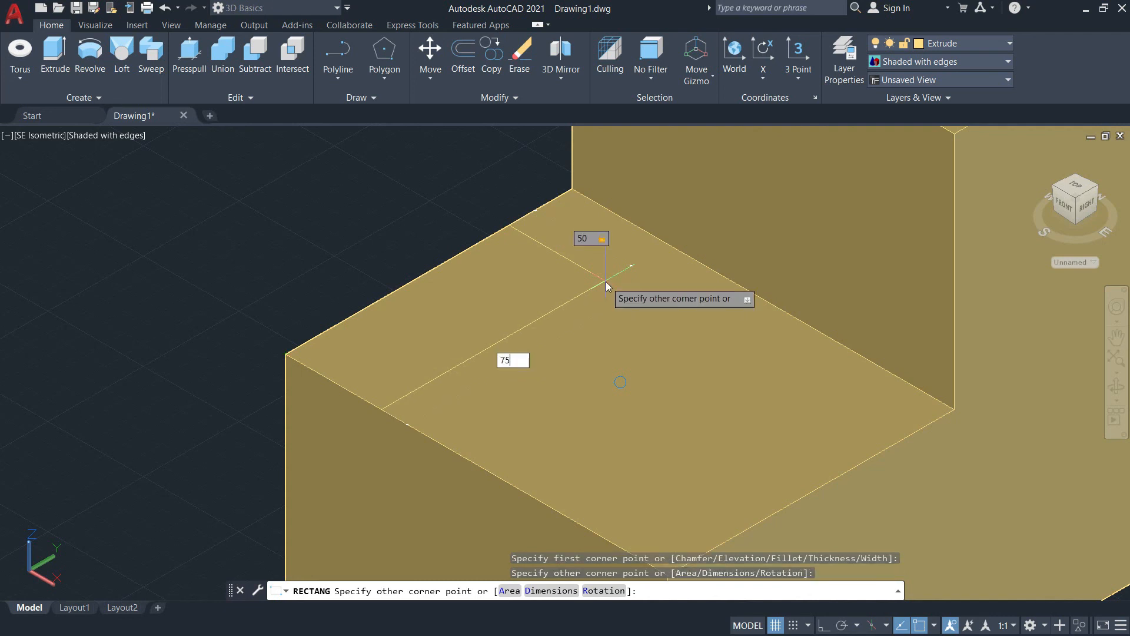
key(Return)
scroll(717, 221, down, 7)
scroll(640, 285, up, 3)
scroll(639, 285, up, 5)
middle_drag(644, 283, 625, 437)
scroll(626, 435, down, 4)
scroll(530, 398, down, 2)
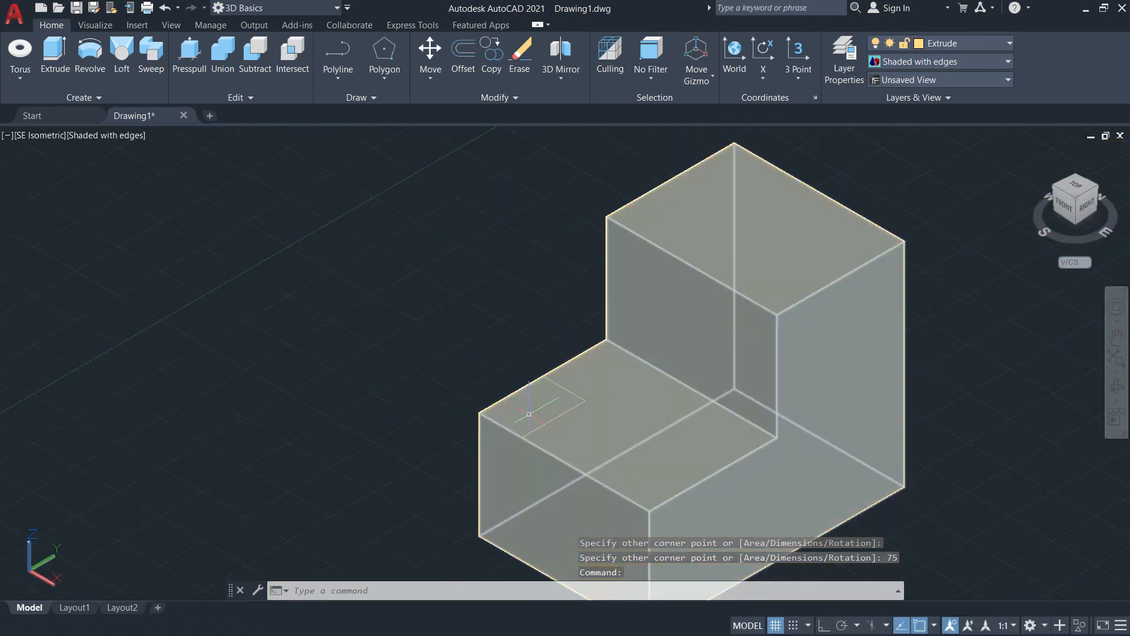
Step: Presspull the 50 by 75 rectangle on the lower step upward by 100 to form a corner block
click(184, 56)
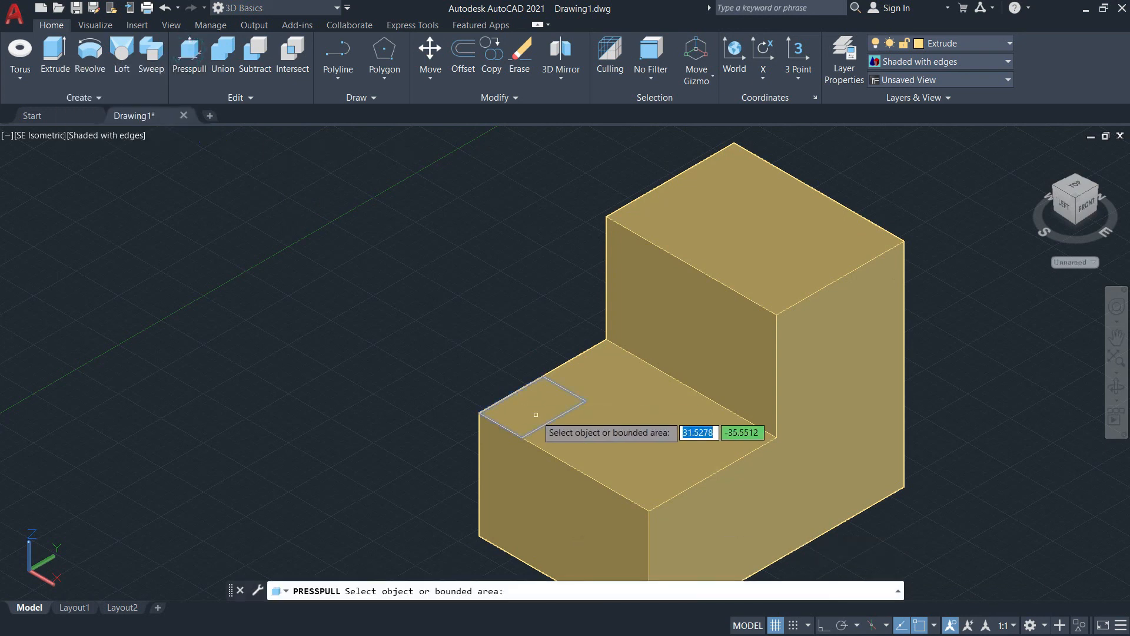
click(536, 415)
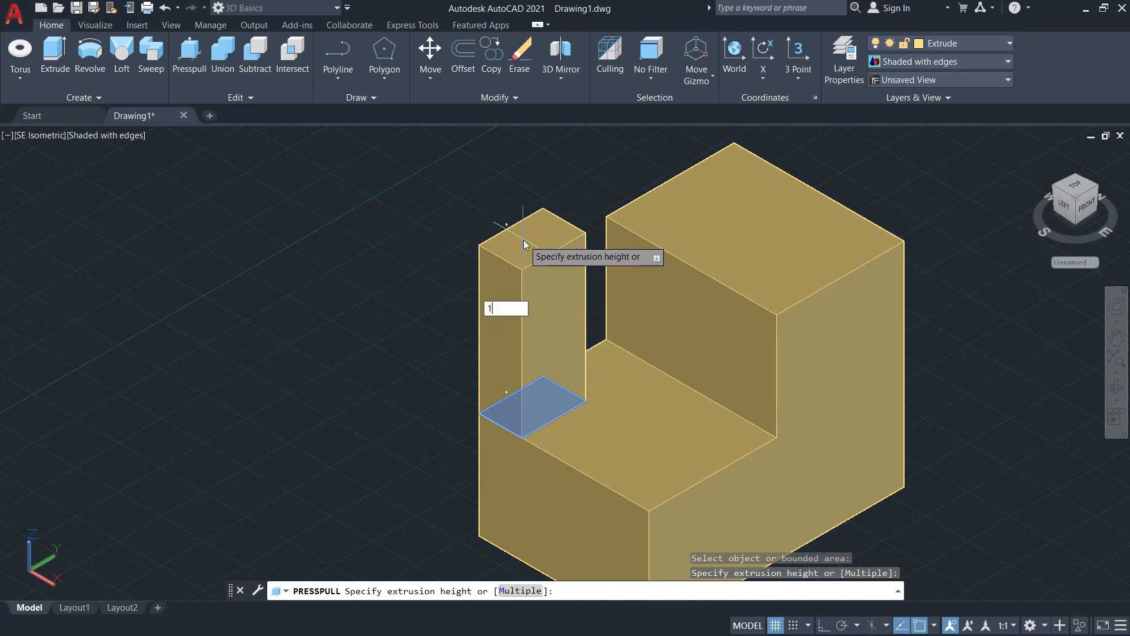
text(100)
key(Return)
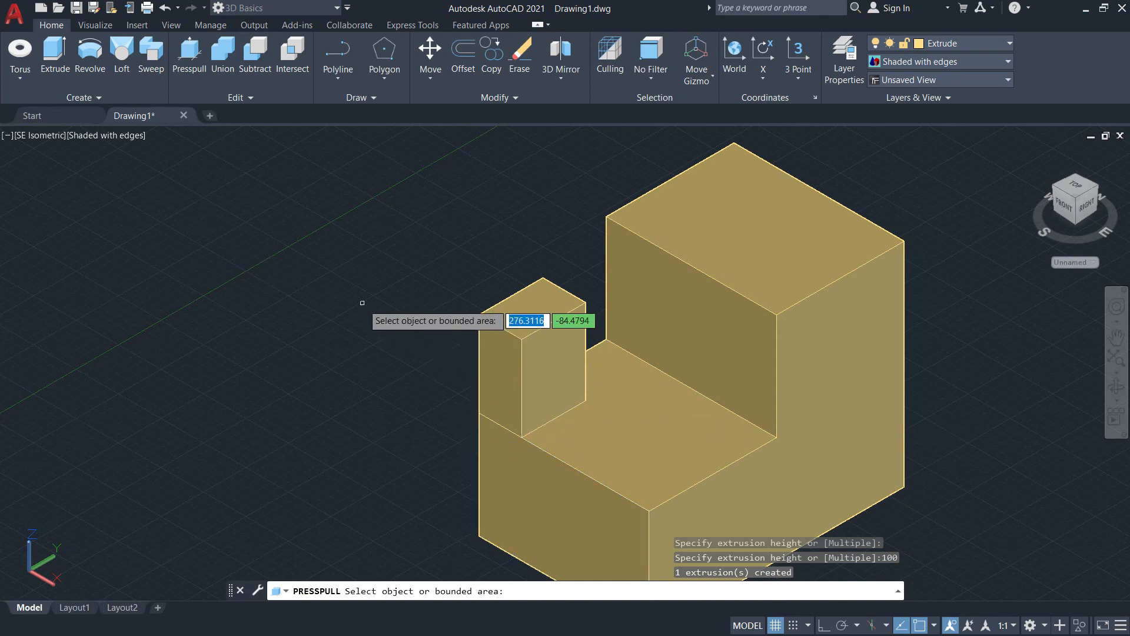
Step: Presspull the remaining L-shaped area of the lower step's upper face upward by 30
middle_drag(802, 317, 641, 274)
middle_drag(621, 319, 663, 399)
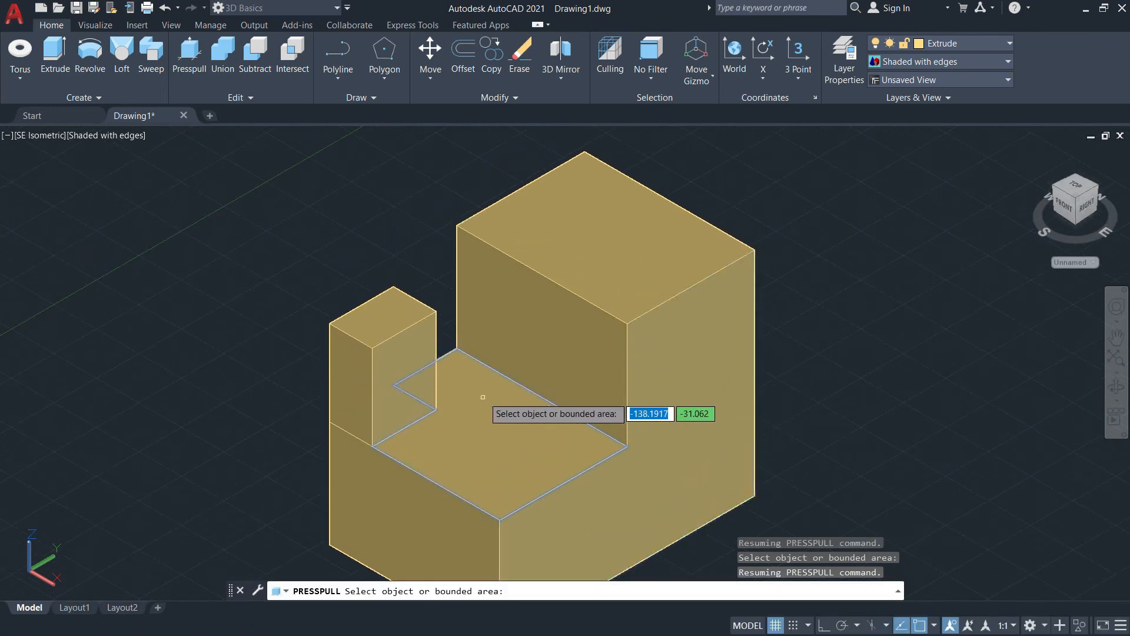
click(492, 435)
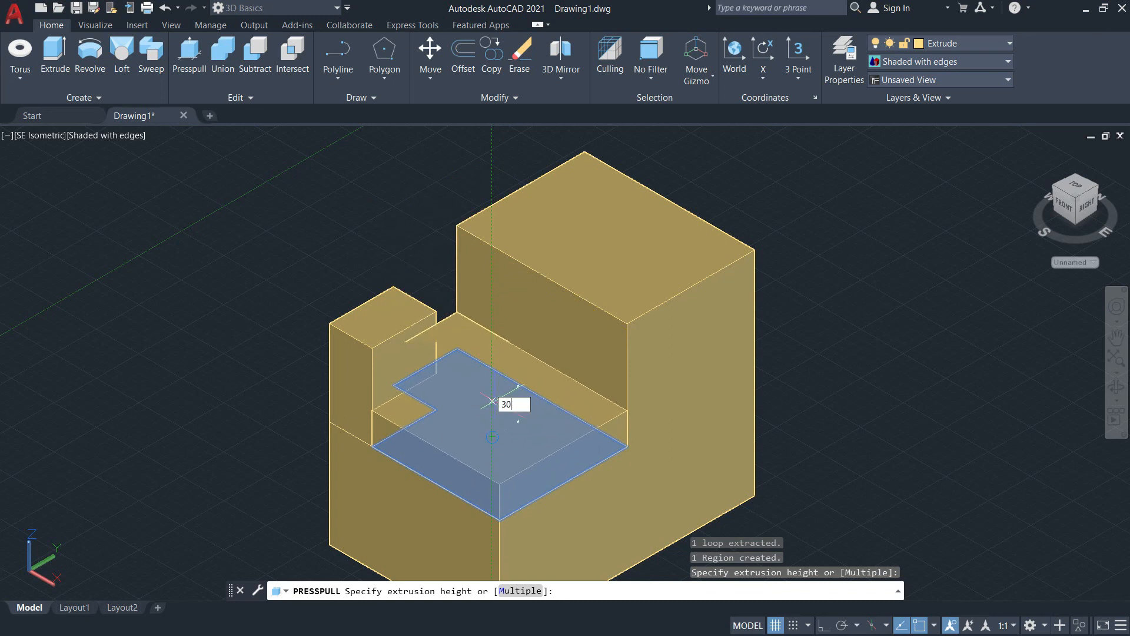
text(30)
key(Return)
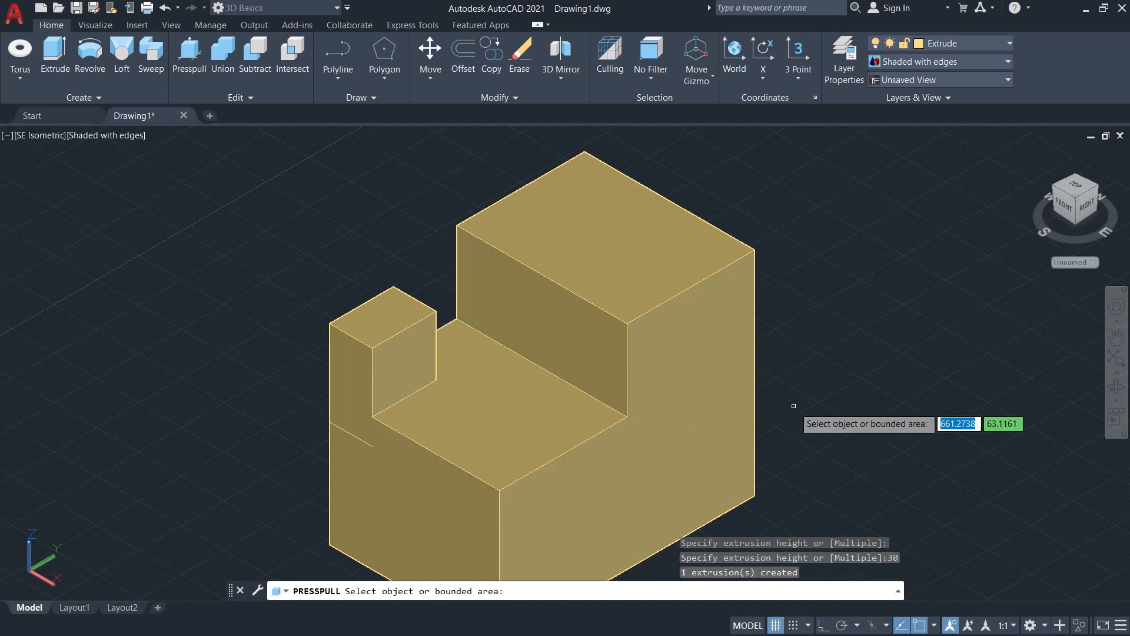
key(Escape)
Step: Erase the leftover rectangle outline at the base of the small corner block
click(181, 253)
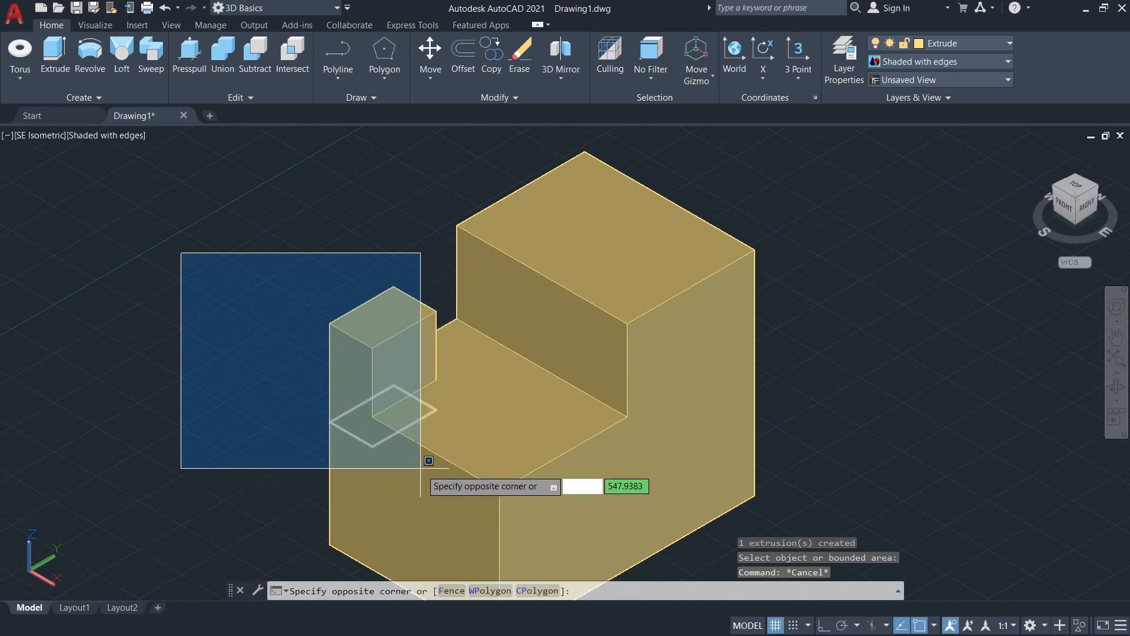
click(460, 485)
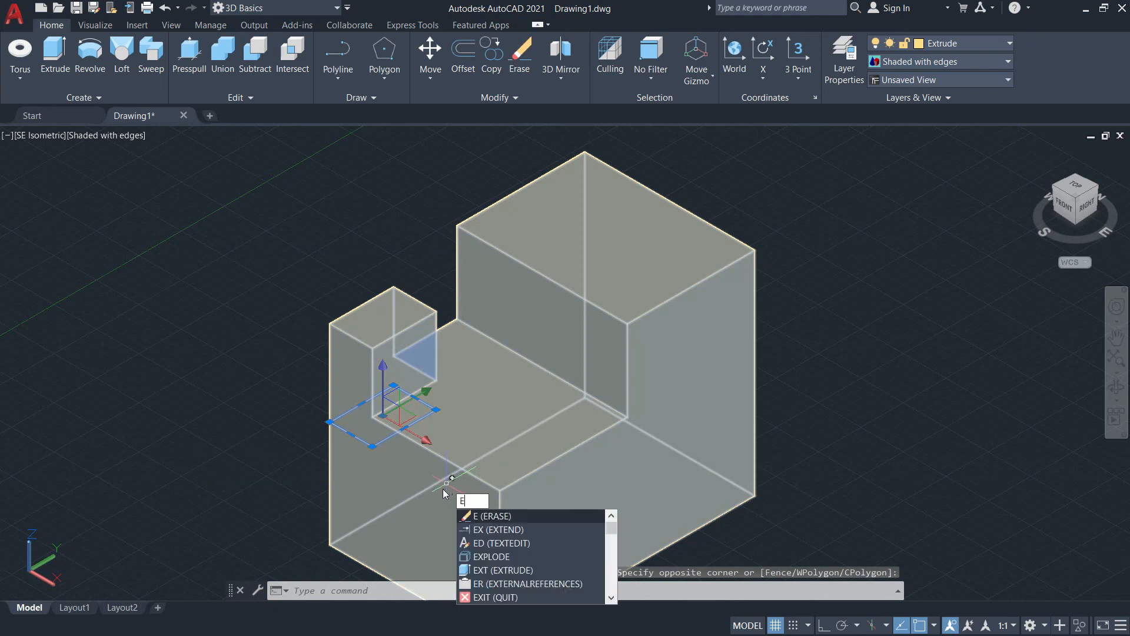
key(Return)
Step: Draw a circle of radius 30 on the step-shaped side face, centred on the face's geometric centre
mouse_move(351, 368)
middle_down()
mouse_move(172, 314)
mouse_move(247, 389)
middle_up()
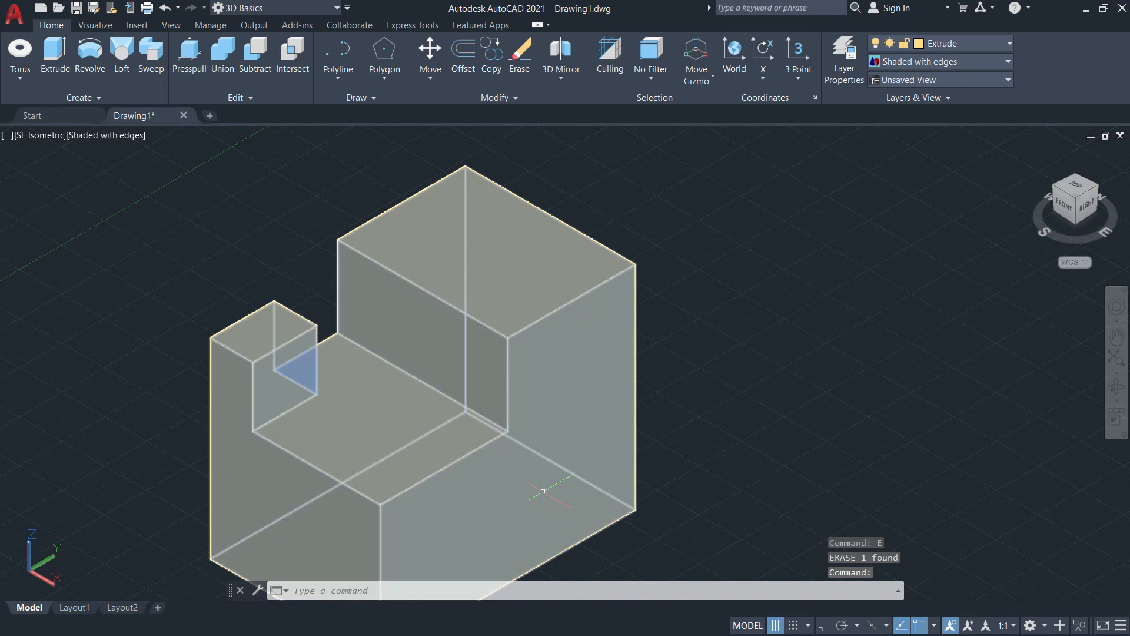
key(Return)
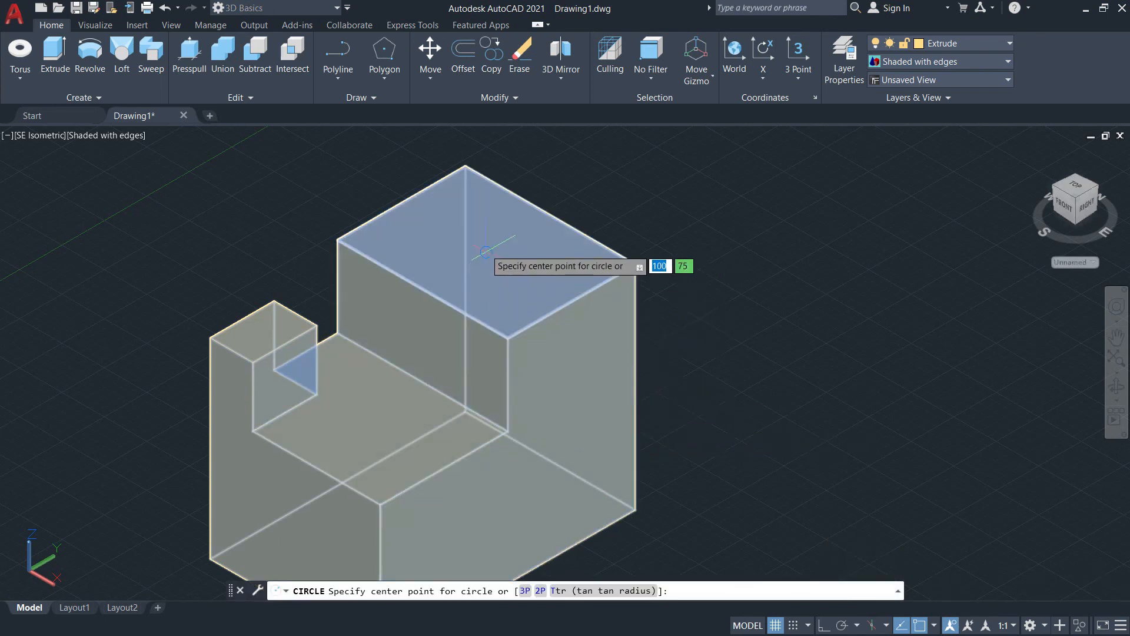
middle_drag(705, 384, 786, 245)
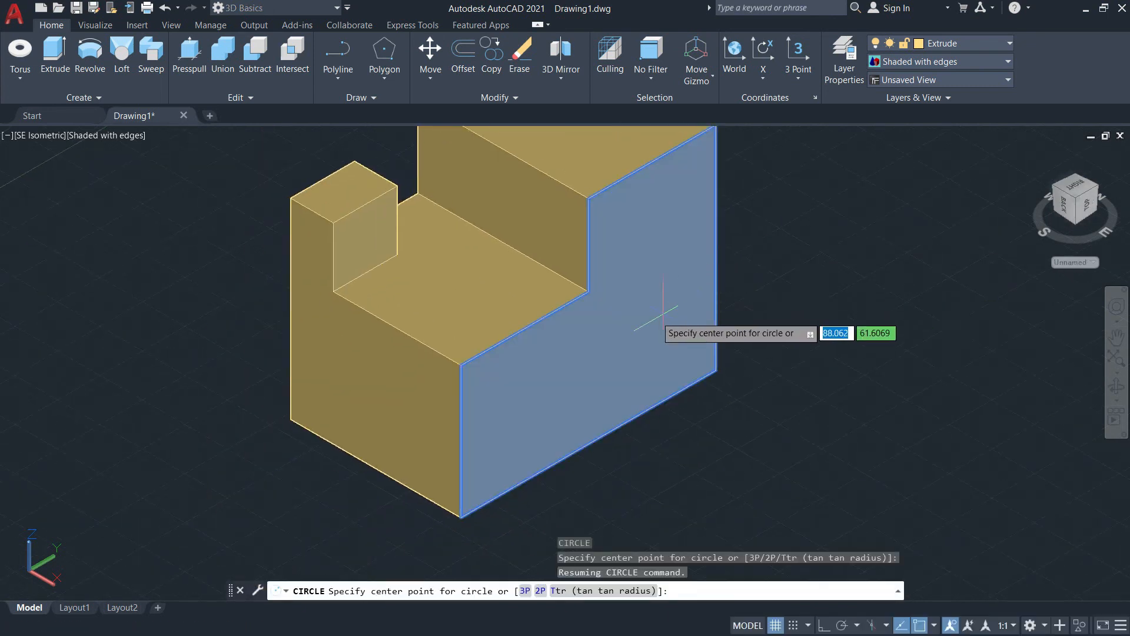
middle_drag(623, 330, 405, 421)
scroll(385, 427, down, 6)
scroll(383, 427, up, 8)
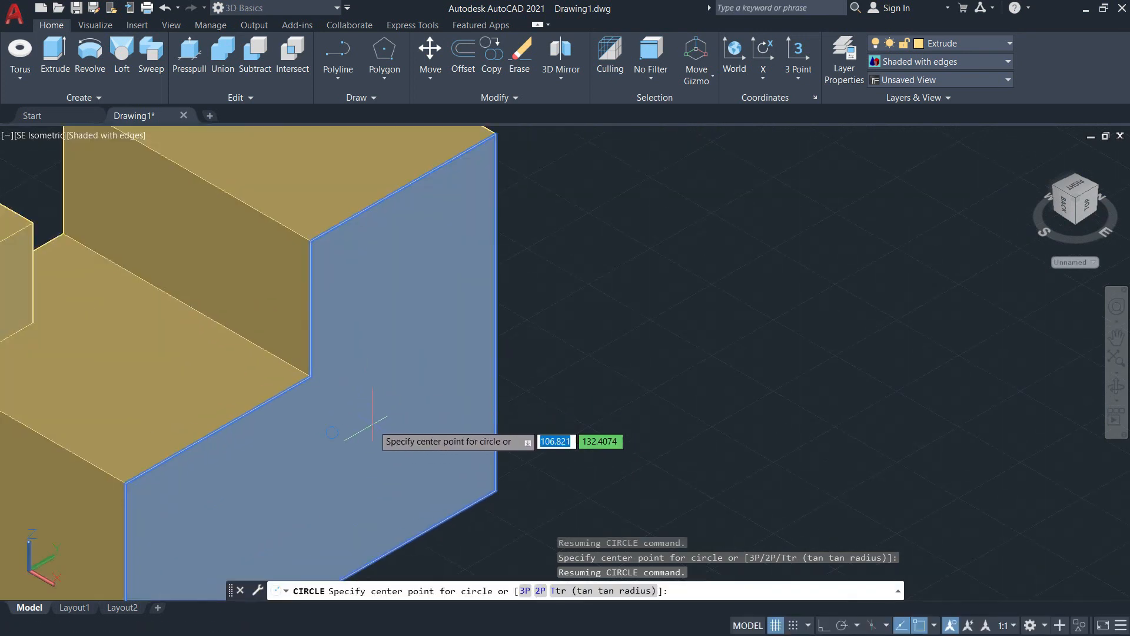
middle_drag(296, 475, 567, 412)
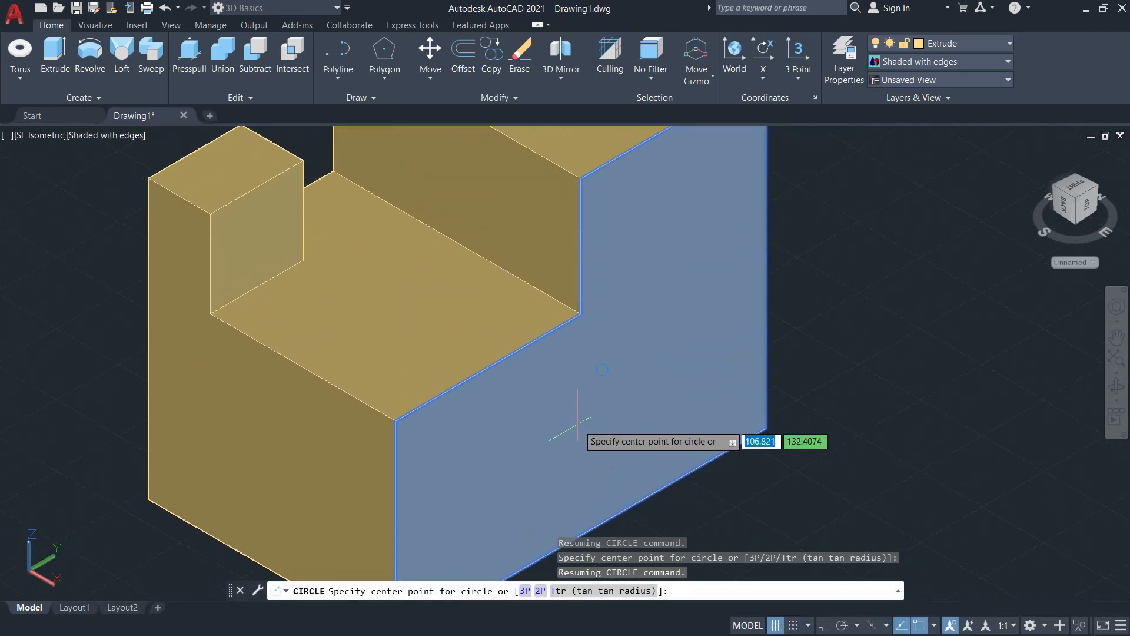
click(581, 434)
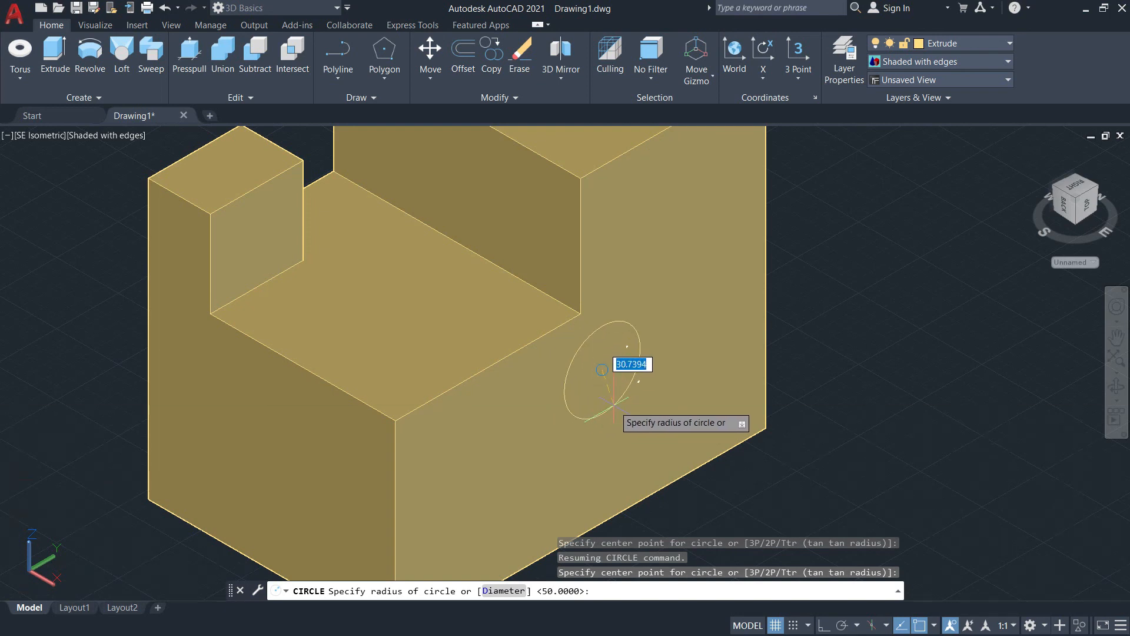
text(30)
key(Return)
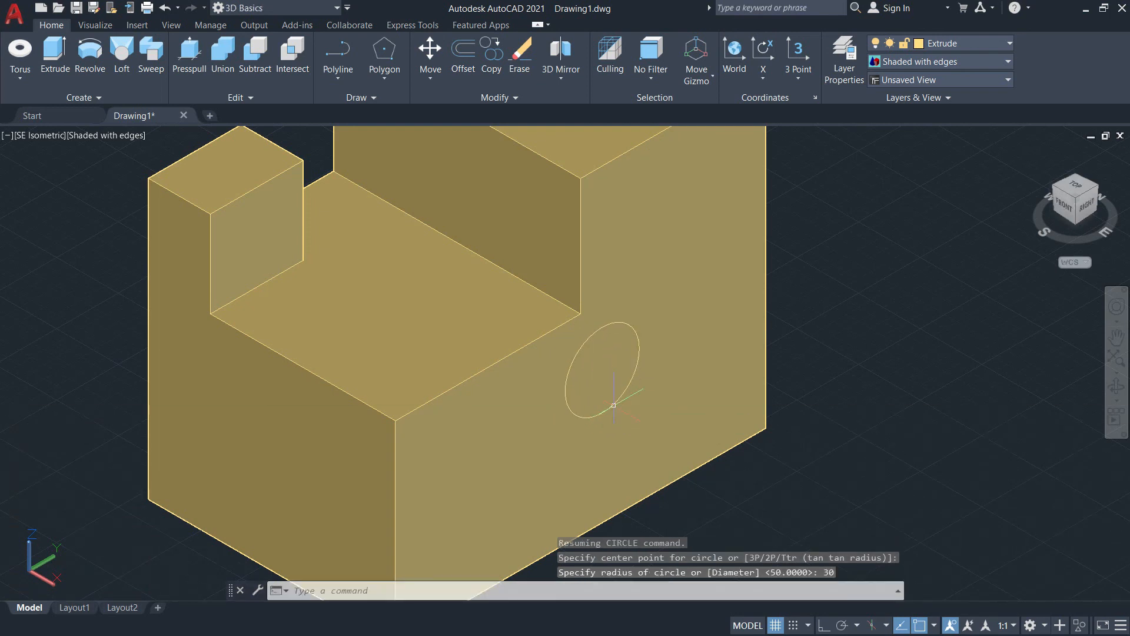
Step: Presspull the circle on the side face through the whole solid to cut a round hole
click(190, 49)
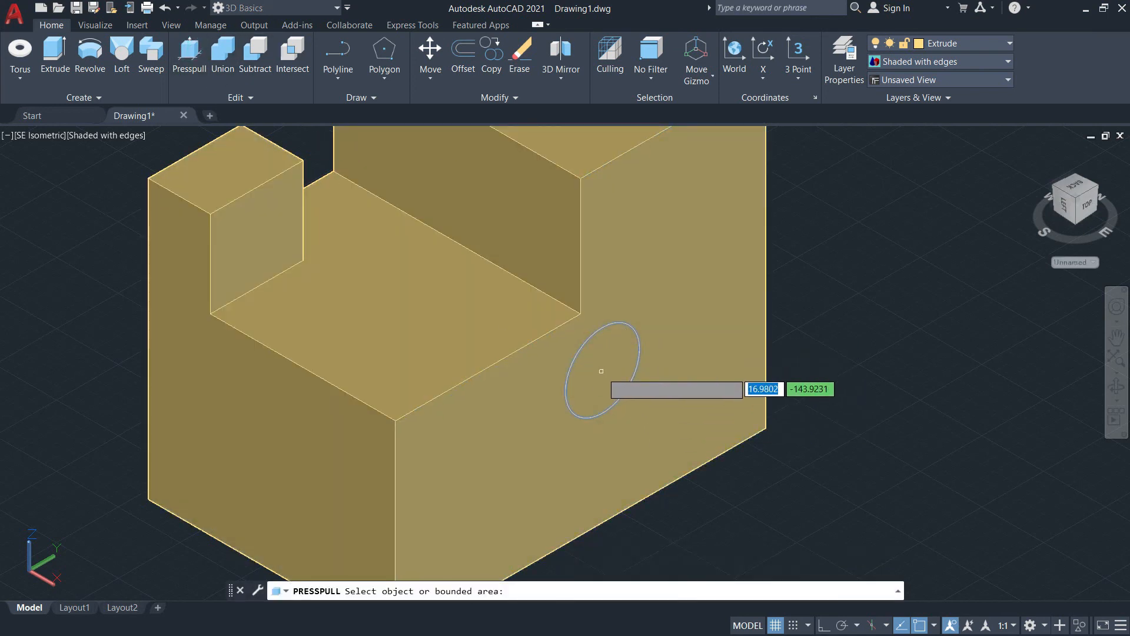
click(601, 371)
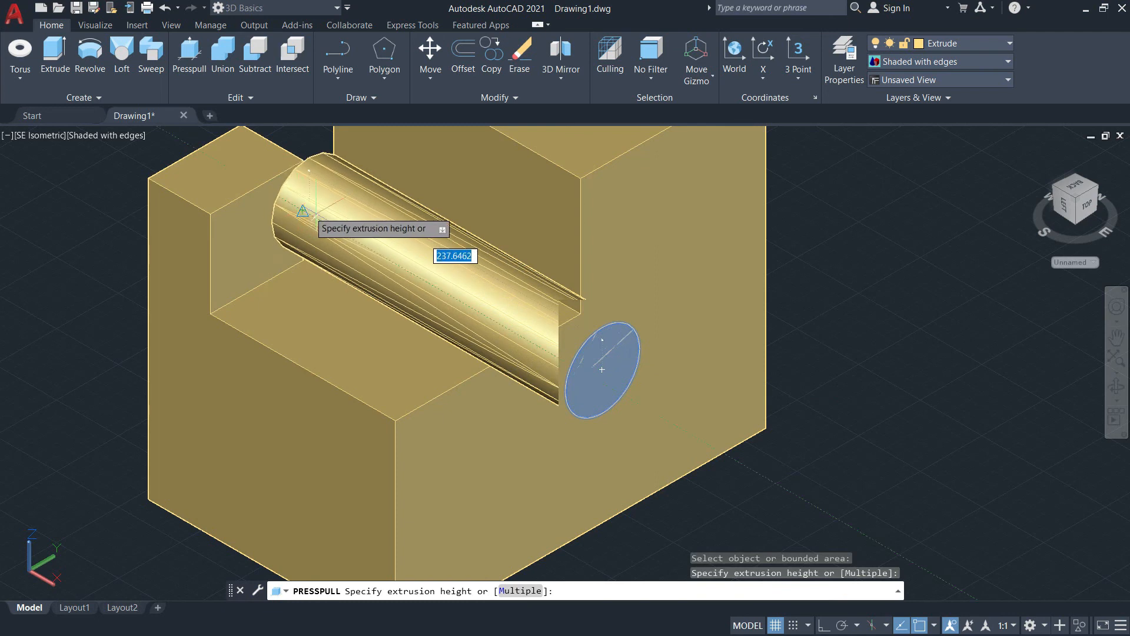
middle_drag(425, 242, 602, 369)
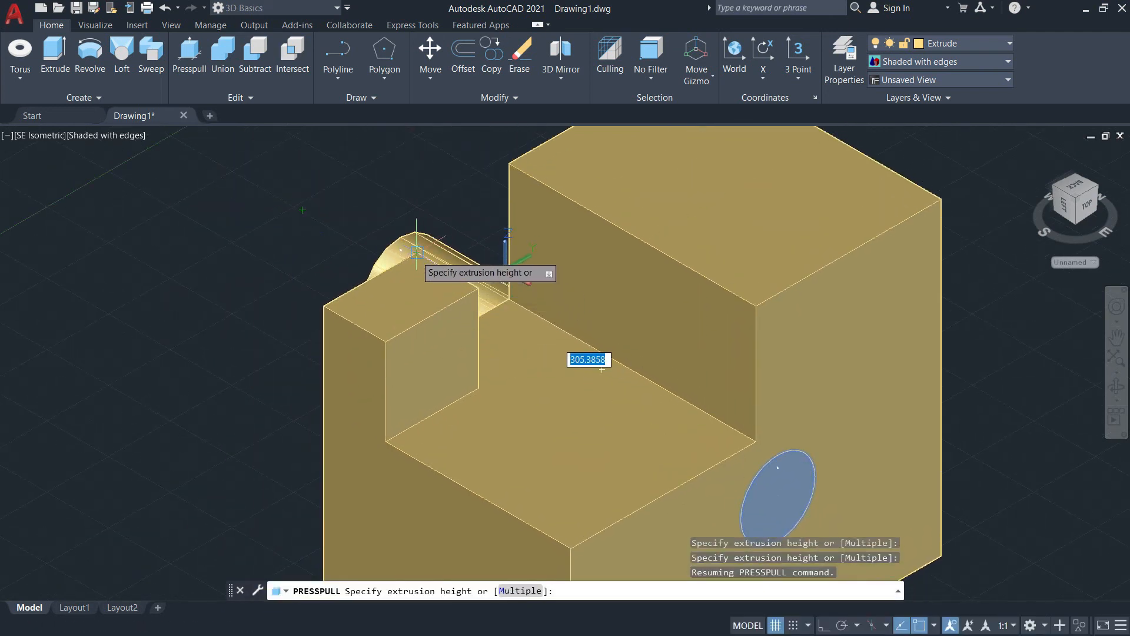
click(601, 369)
middle_drag(788, 436, 688, 349)
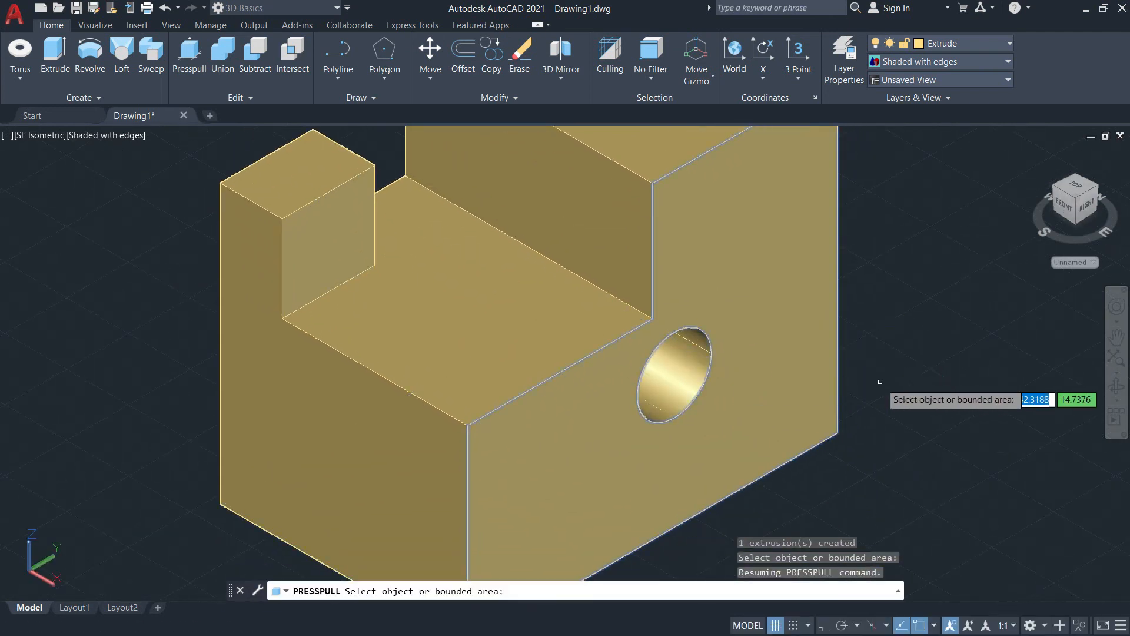
key(Return)
Step: Switch to the NE Isometric view facing the tall block's rear face, with the Line command active
shift+middle_drag(897, 346, 836, 286)
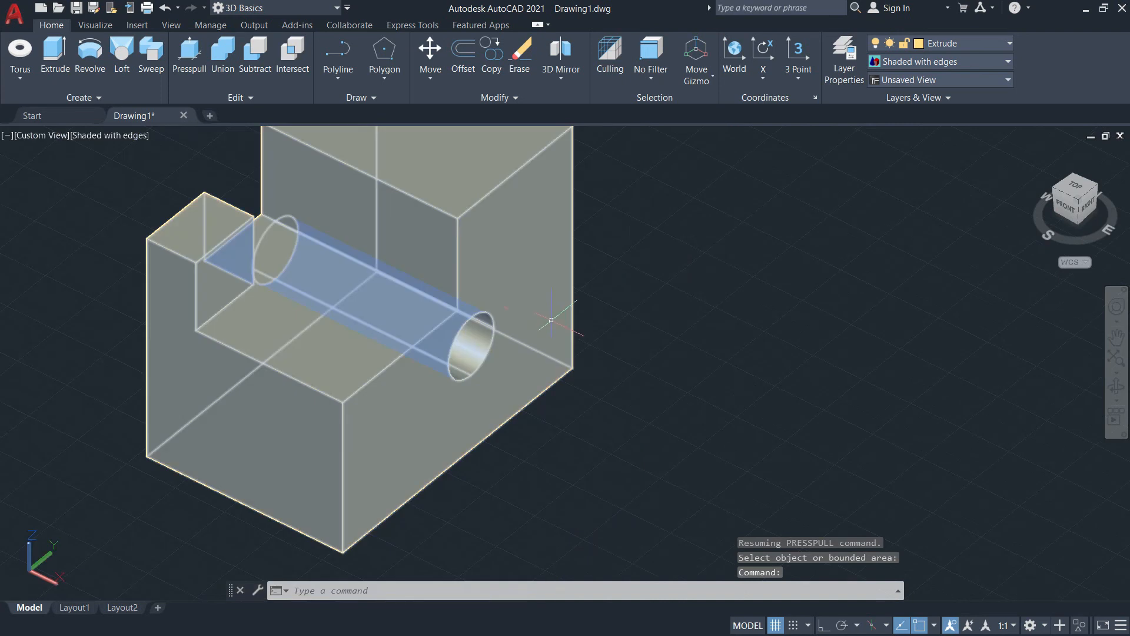
shift+middle_drag(551, 320, 471, 375)
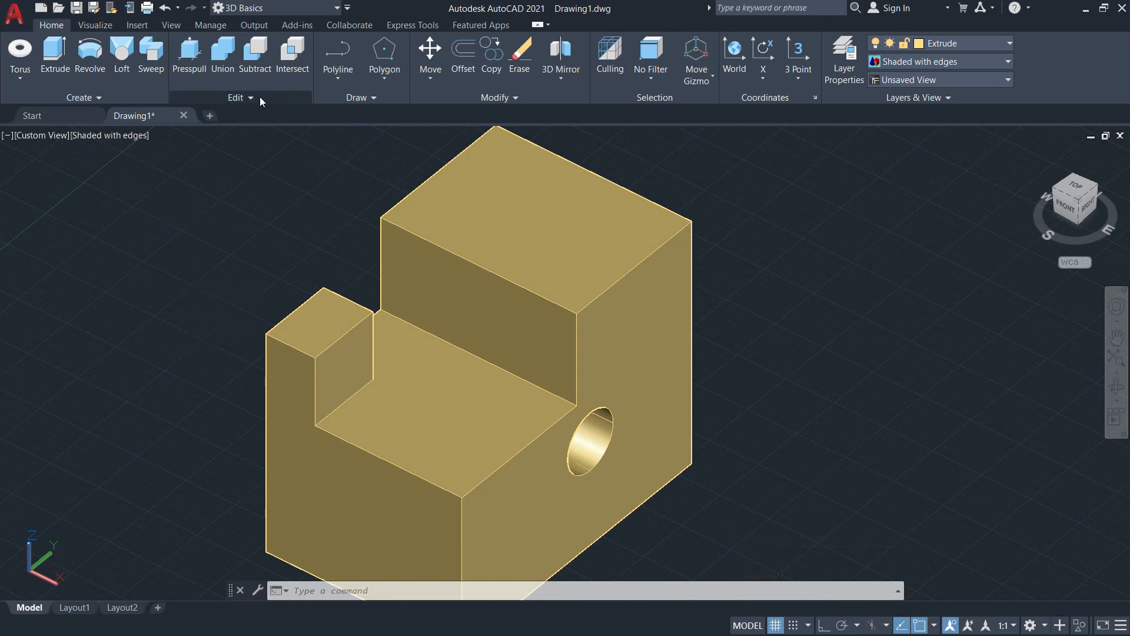
click(340, 79)
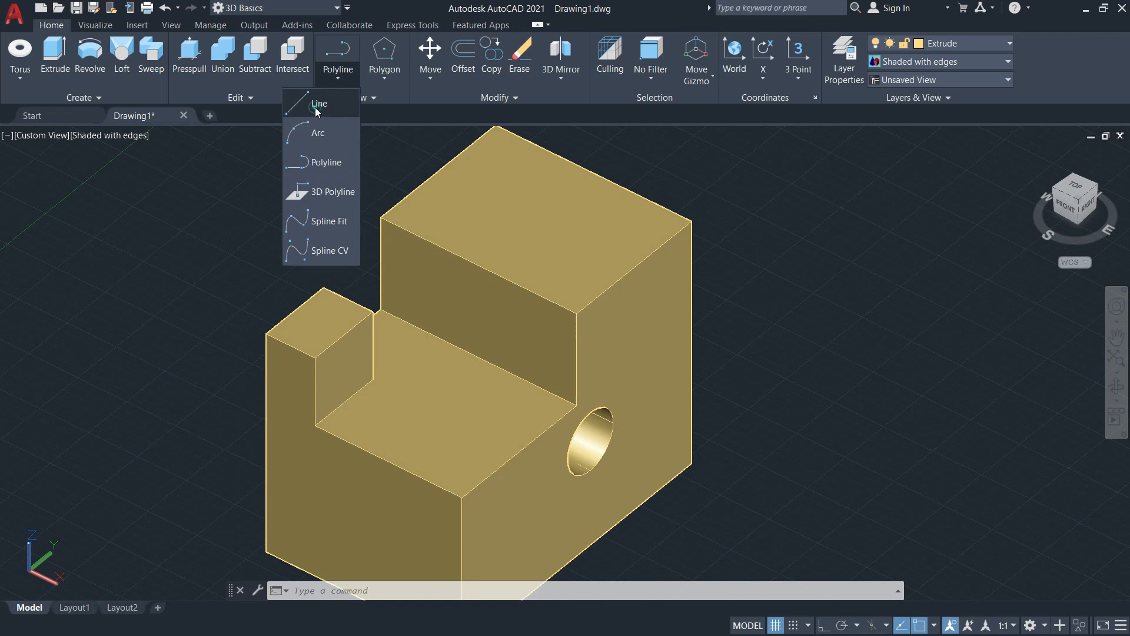
click(316, 108)
shift+middle_drag(507, 194, 441, 225)
scroll(483, 325, up, 4)
middle_drag(624, 317, 537, 200)
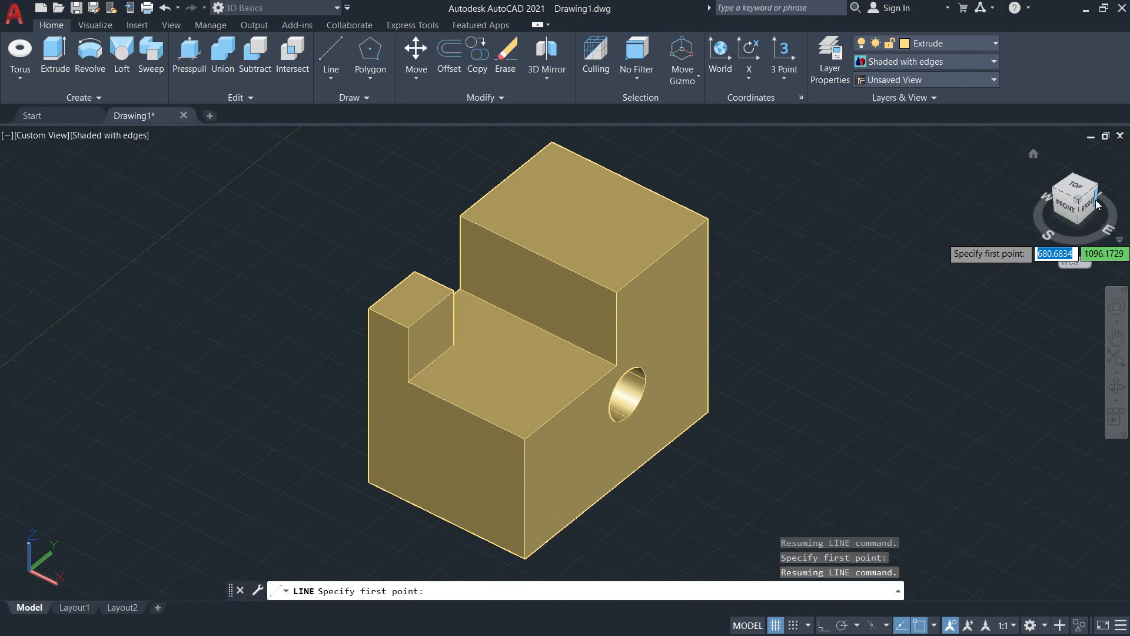
click(1095, 200)
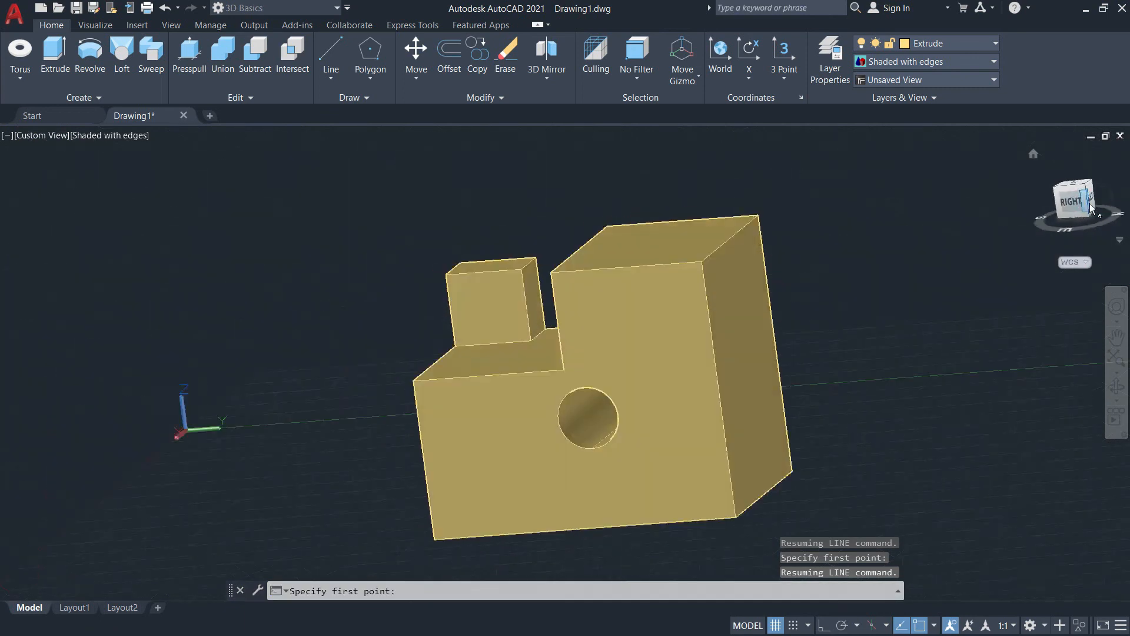
click(1088, 201)
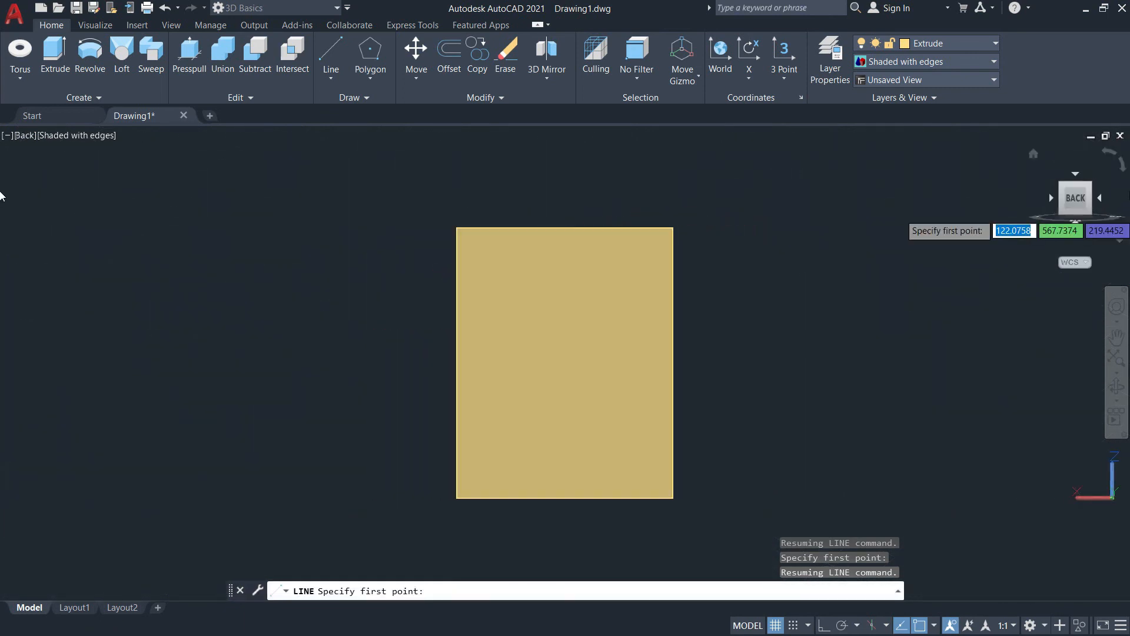
click(1061, 185)
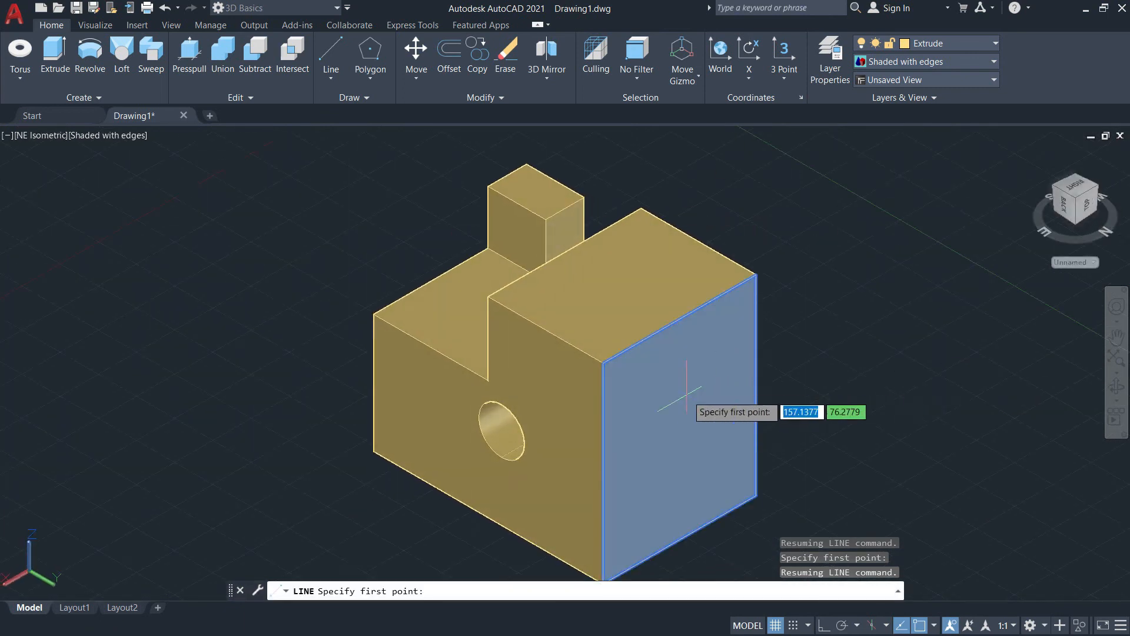
Step: Try to draw a line starting from the centre of the tall block's rear face
click(661, 381)
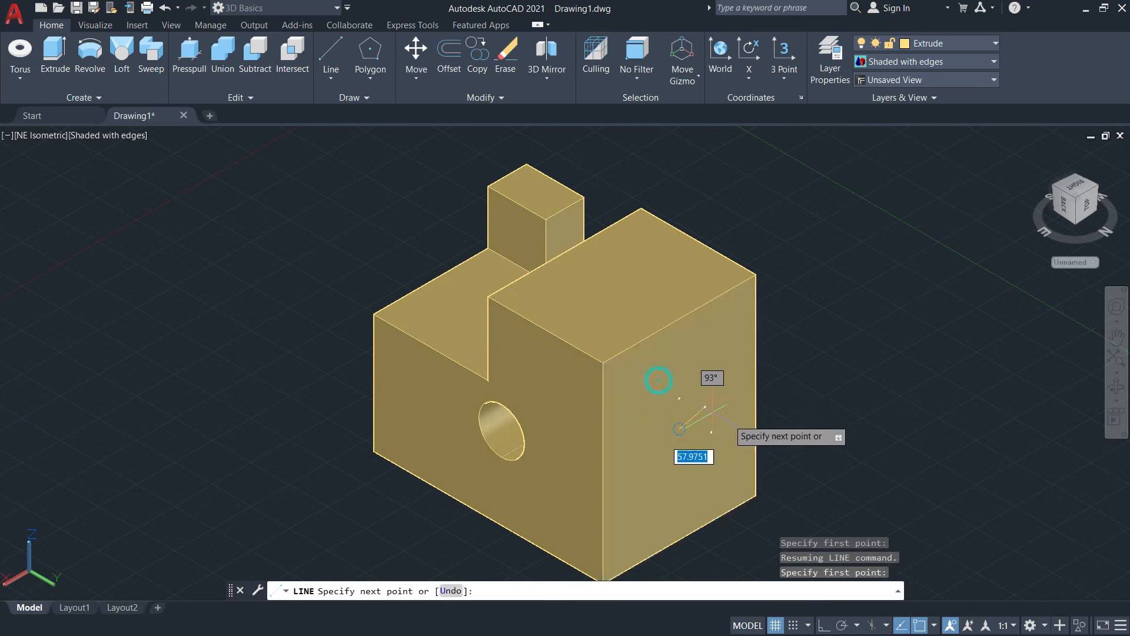
click(722, 361)
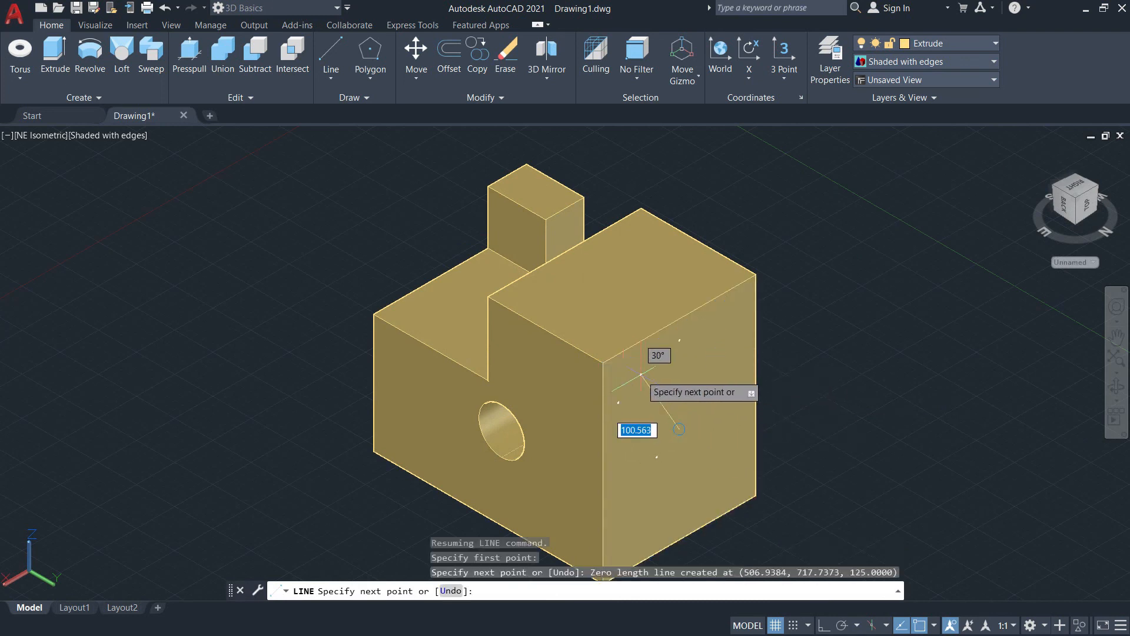
middle_drag(698, 369, 573, 377)
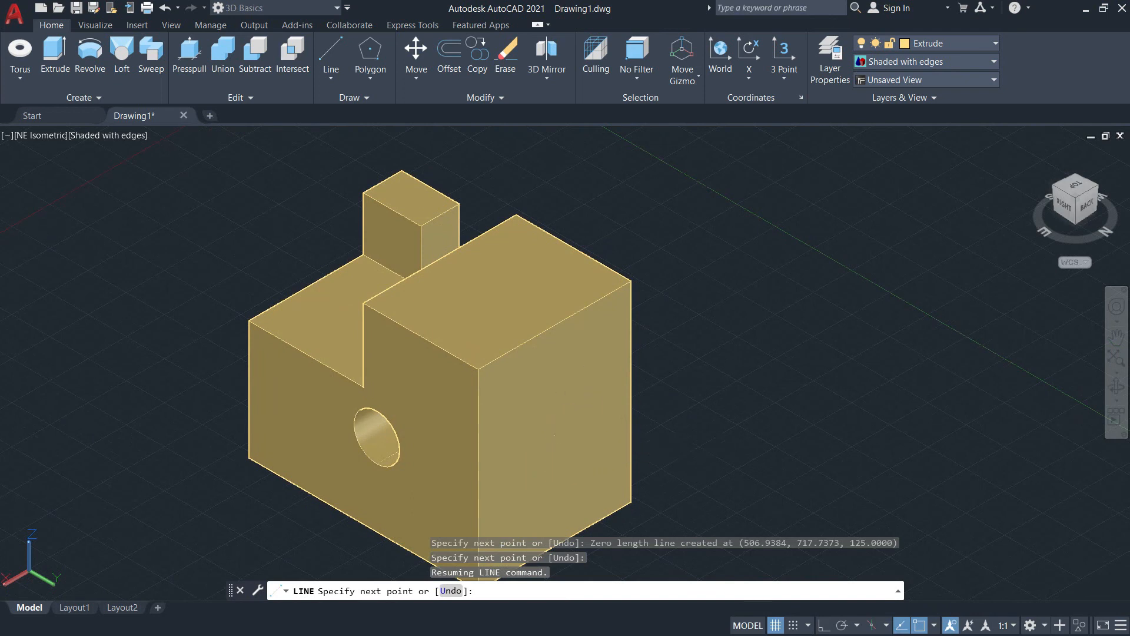
key(Escape)
key(Escape)
key(Escape)
Step: Erase the stray zero-length line at the centre of the rear face
click(485, 177)
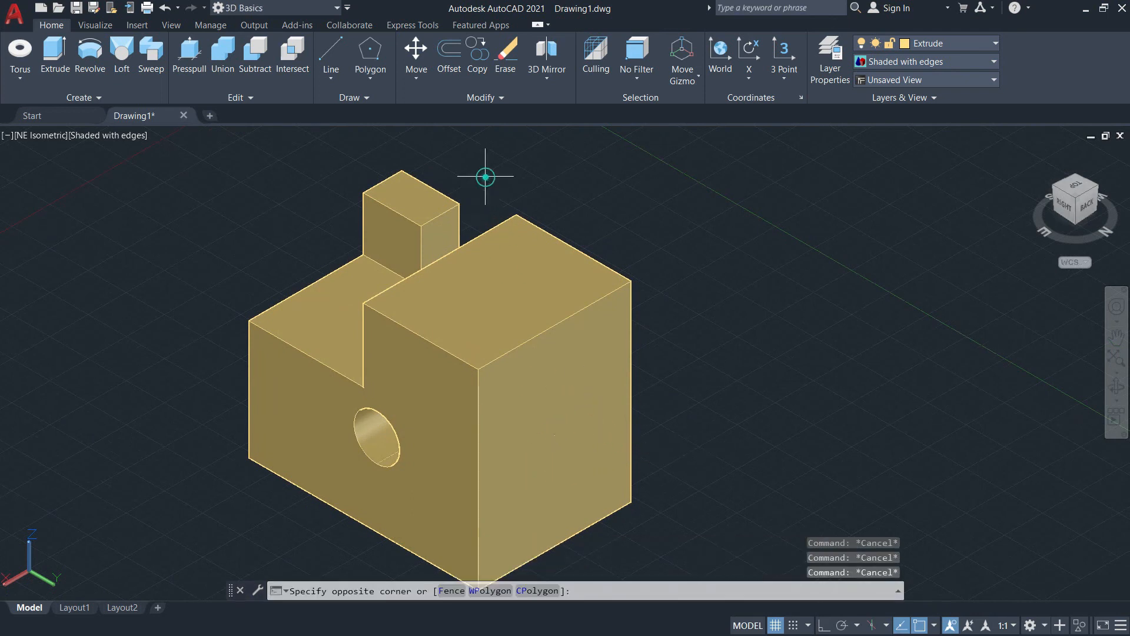
click(709, 574)
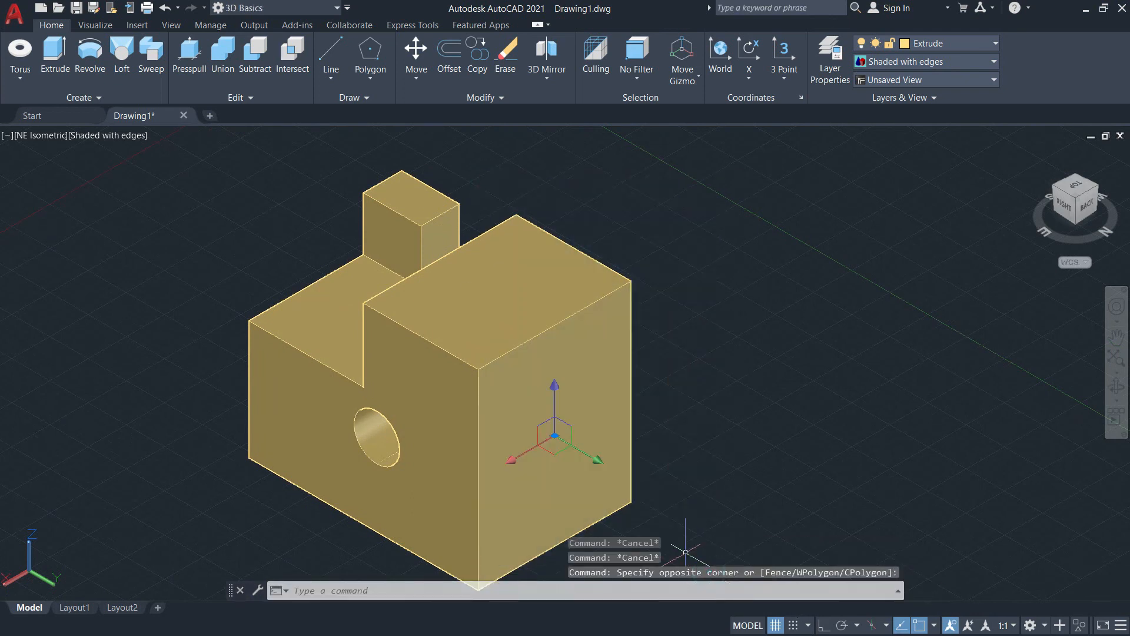
key(Return)
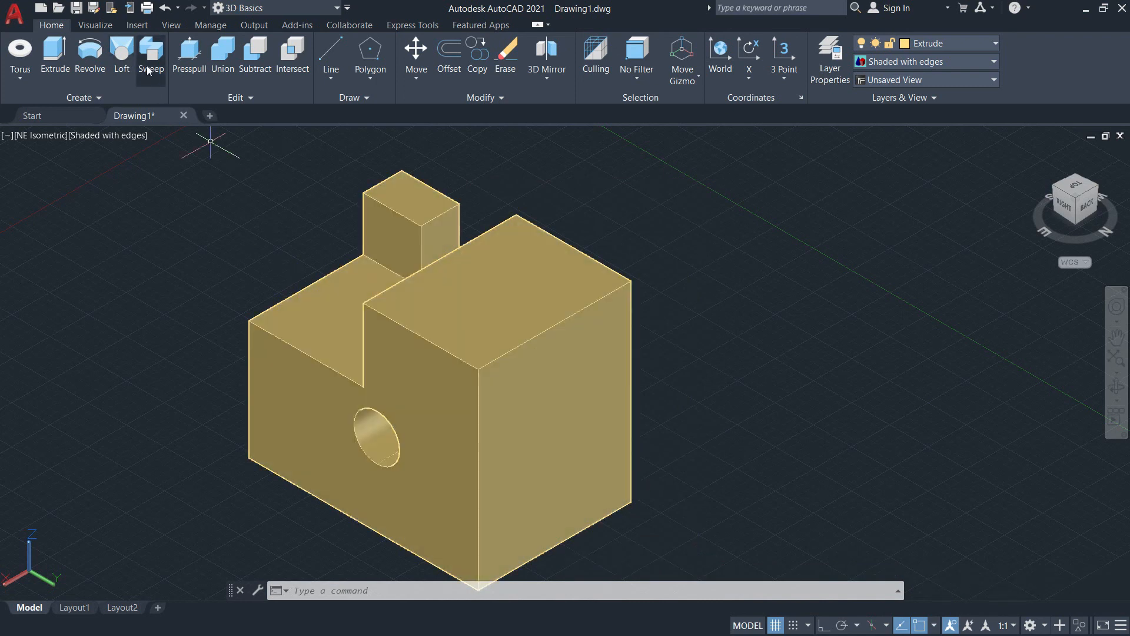
Step: Draw a closed triangle of lines on the tall block's rear face, with its diagonal rising to the upper corner beside the holed face
click(323, 72)
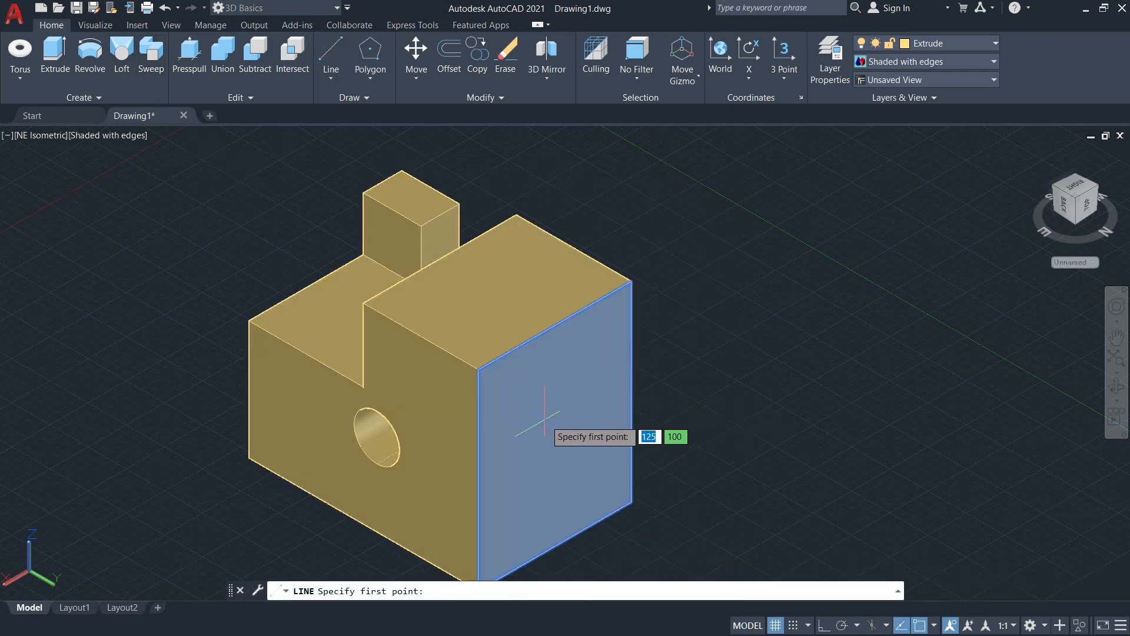
click(630, 281)
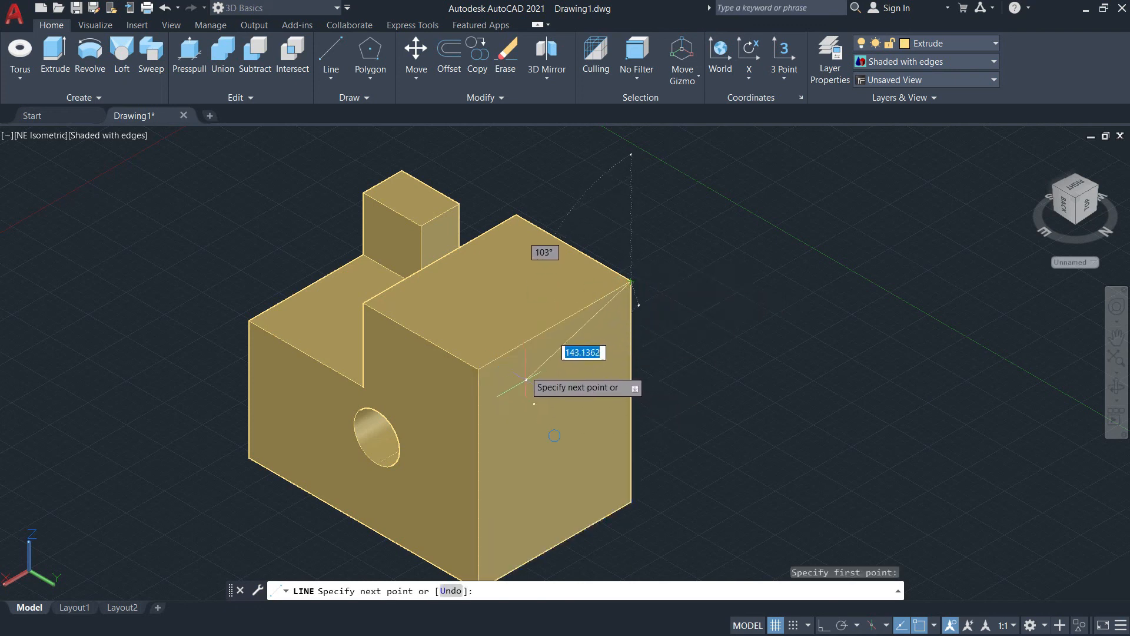
click(631, 501)
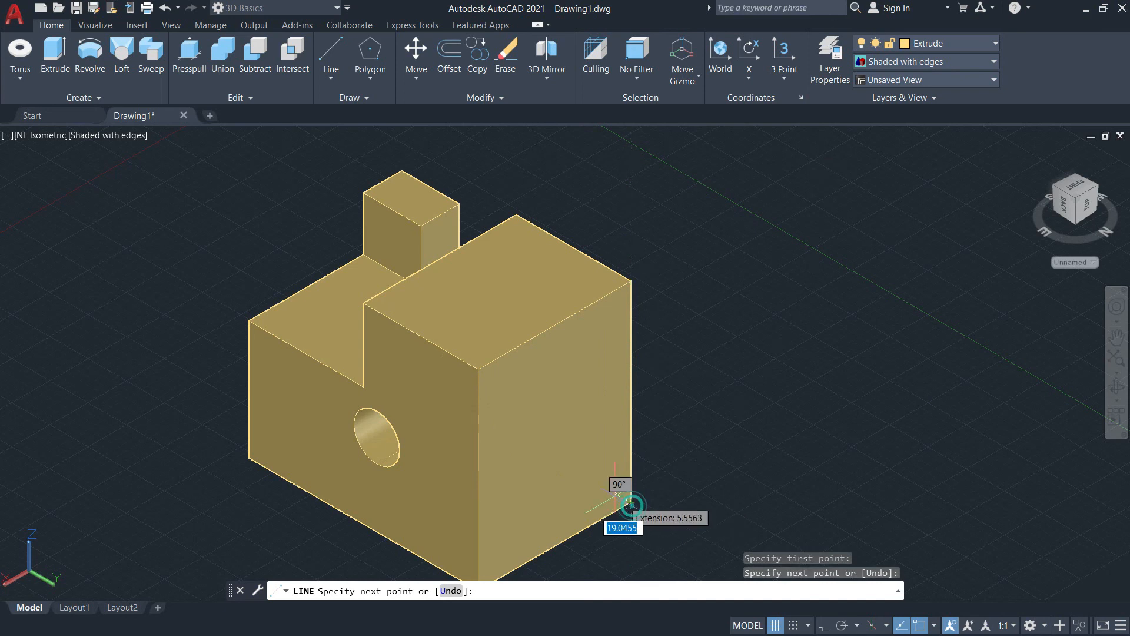
click(478, 369)
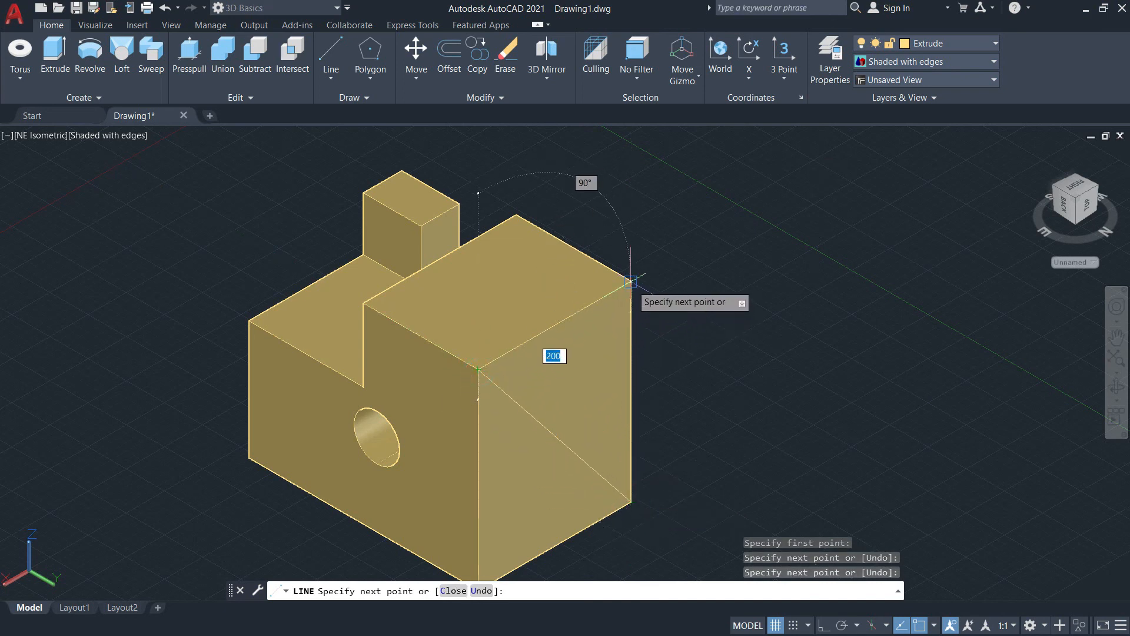
key(Escape)
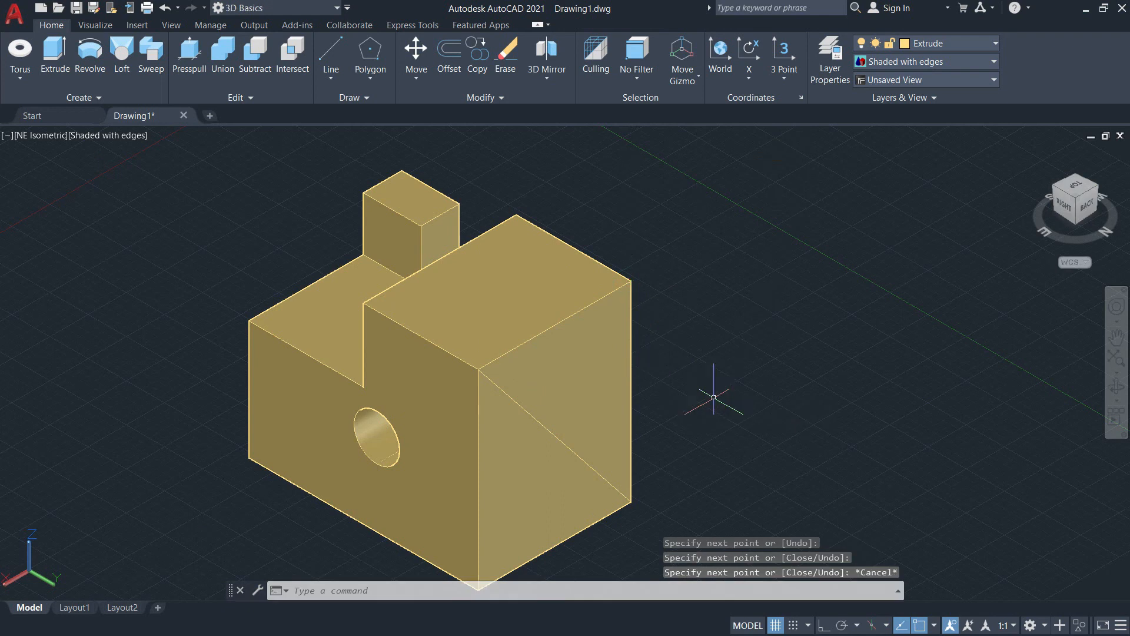
Step: Presspull the upper triangular area of the rear face 50 units into the solid to cut it away
click(189, 56)
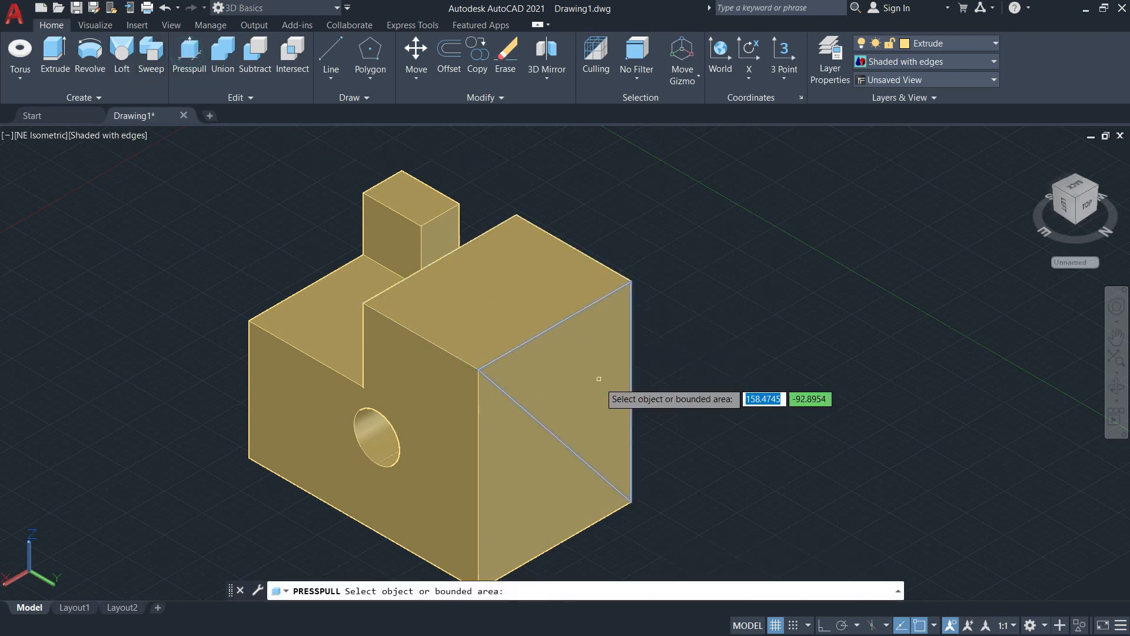
click(580, 363)
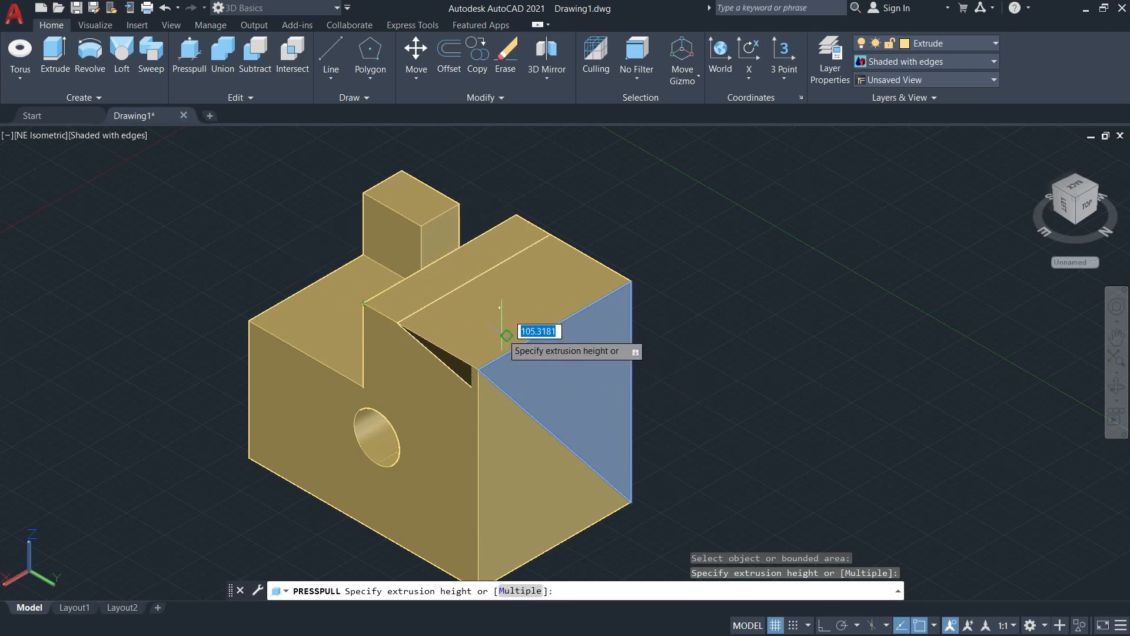
scroll(574, 365, up, 3)
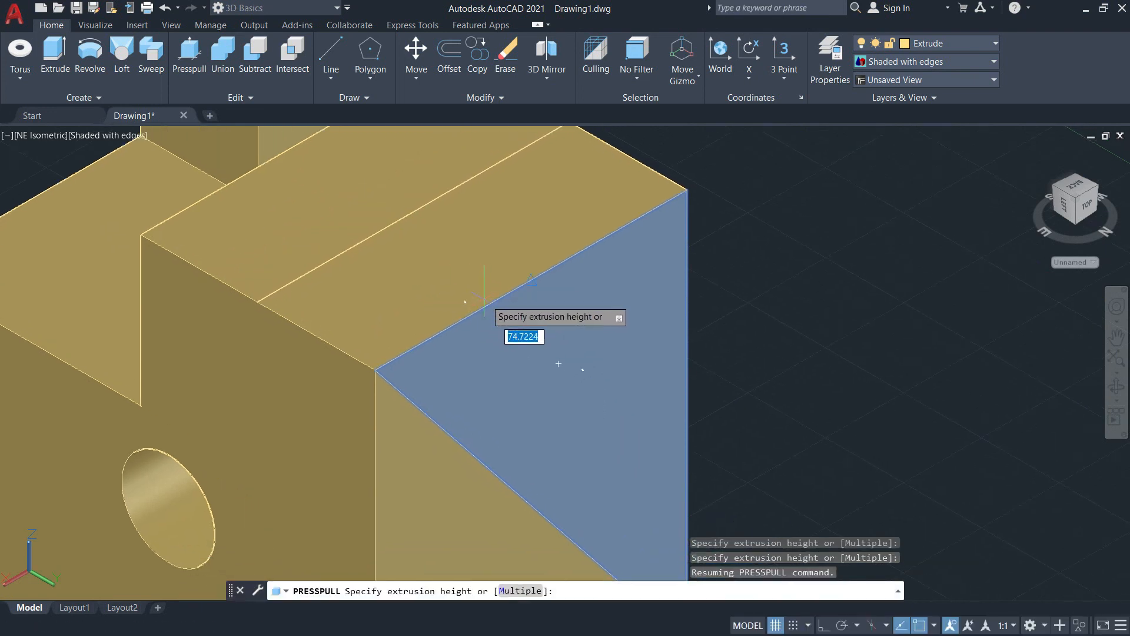
middle_drag(427, 260, 487, 310)
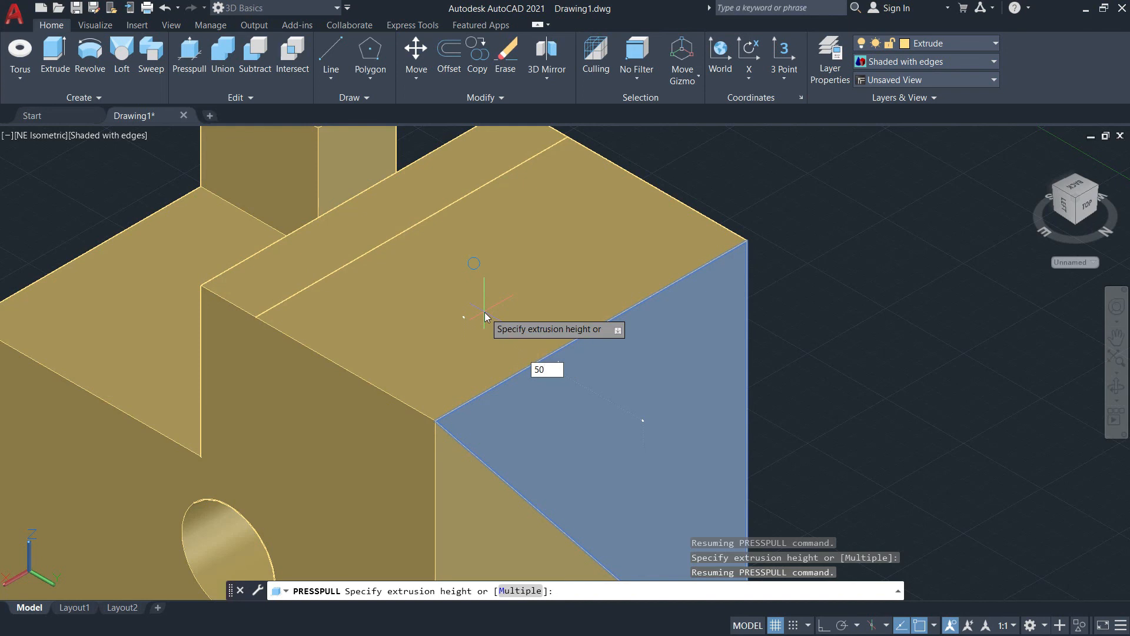
key(Return)
key(Return)
Step: Orbit to the rear of the block to inspect the diagonal cut and its leftover outline
scroll(846, 276, down, 5)
middle_drag(846, 277, 819, 284)
shift+middle_drag(863, 345, 750, 276)
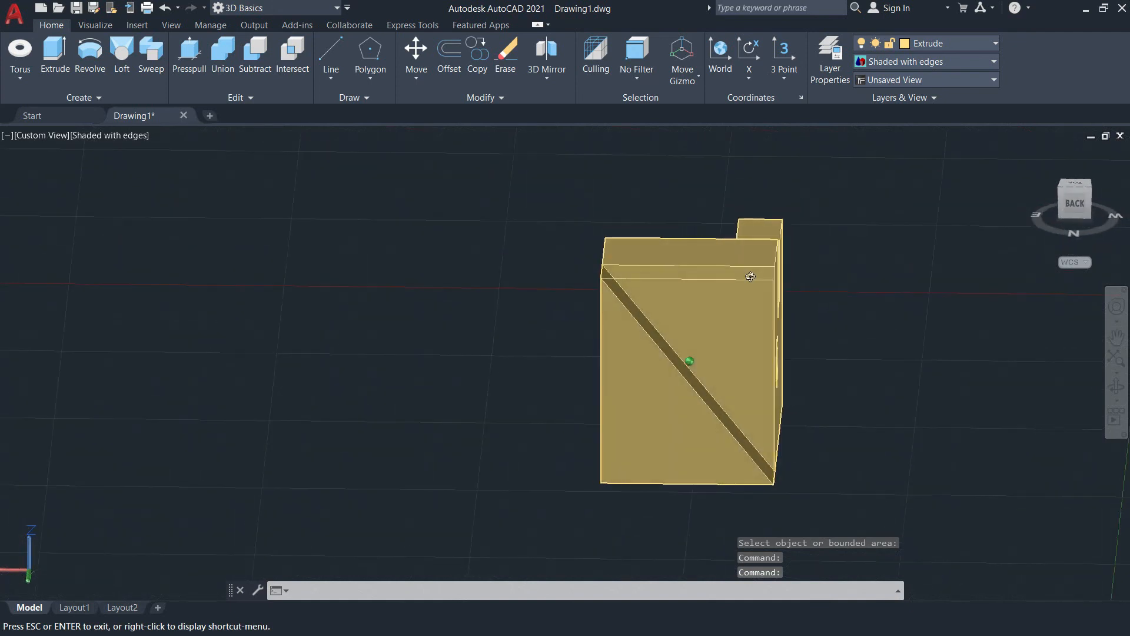
scroll(750, 276, down, 5)
scroll(751, 276, up, 10)
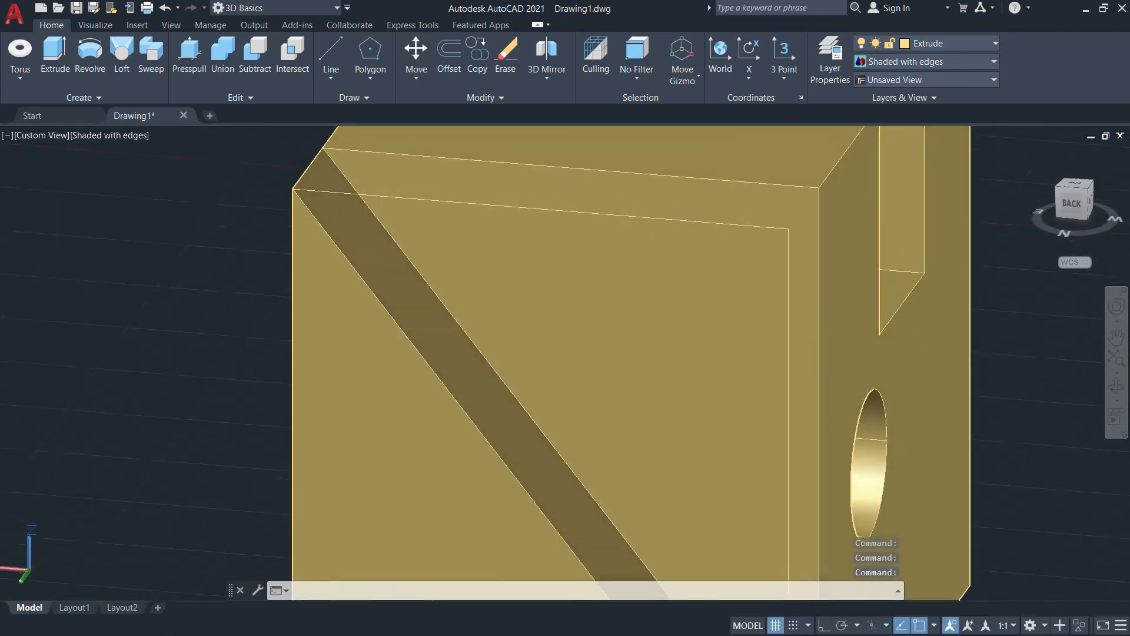
scroll(674, 286, down, 3)
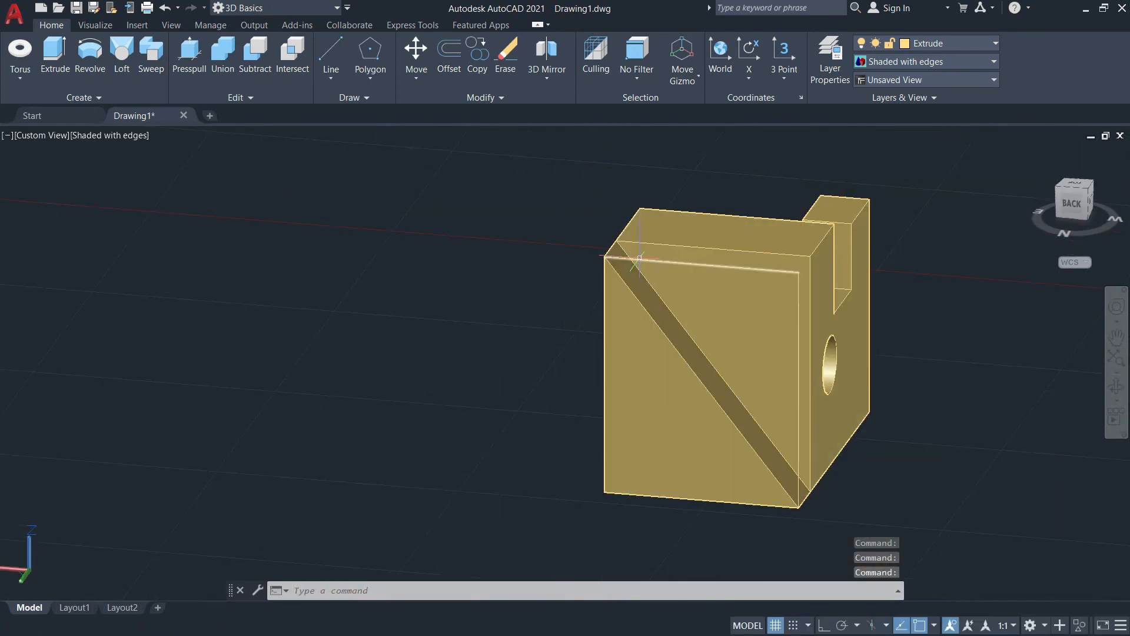
click(535, 193)
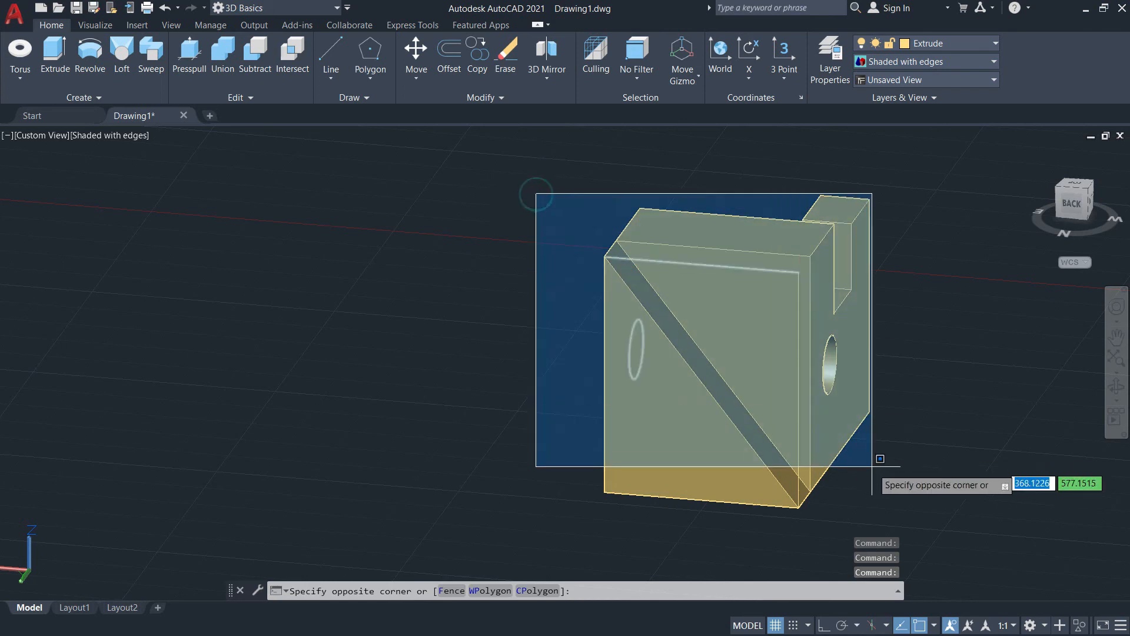
click(936, 502)
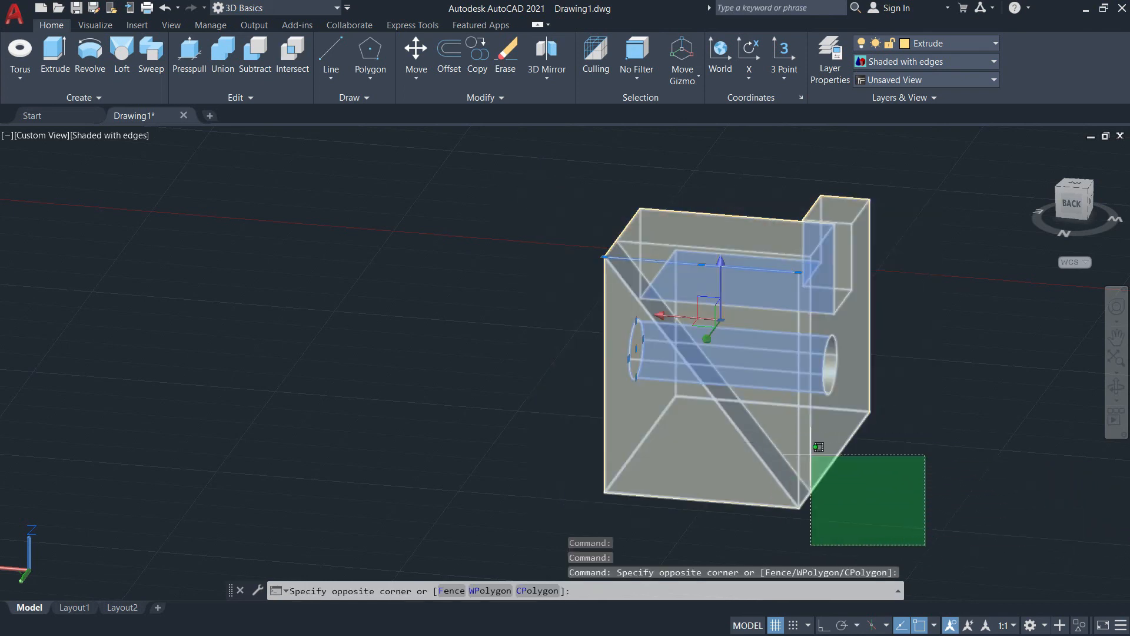
click(884, 474)
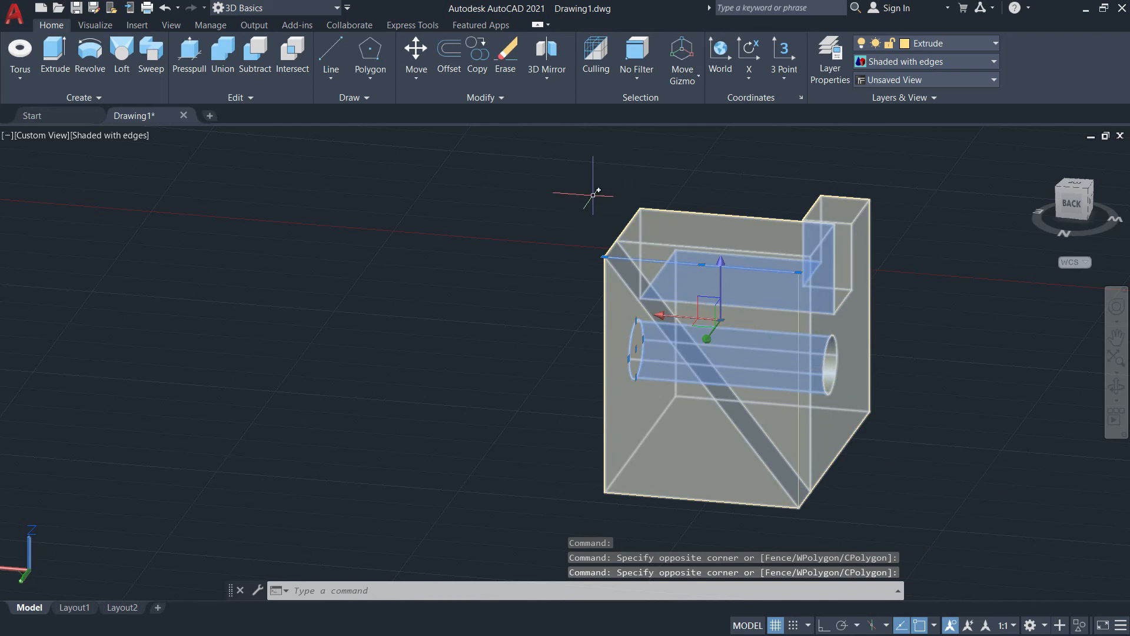
click(587, 197)
click(892, 512)
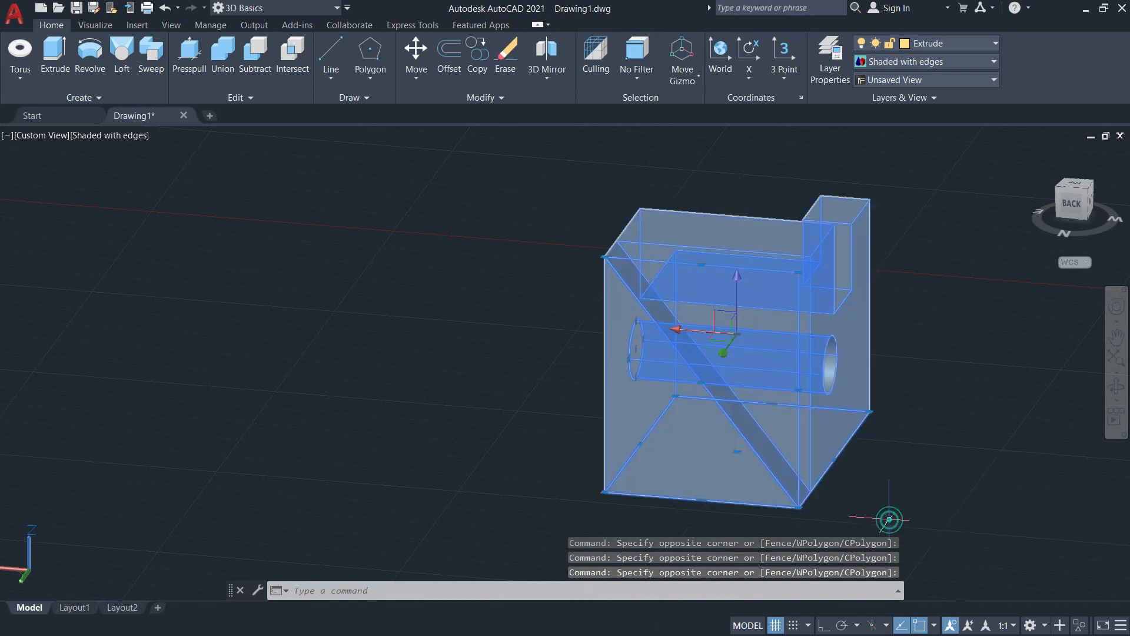
key(Escape)
key(Escape)
key(Escape)
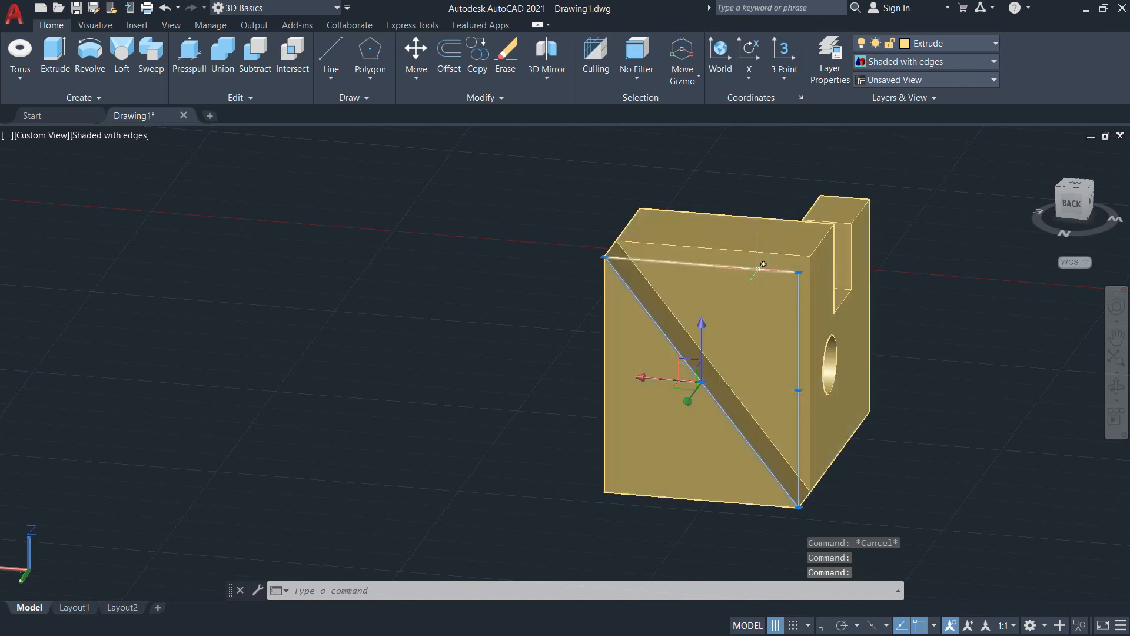
Step: Erase the three leftover triangle lines at the block's rear face
scroll(757, 269, up, 4)
scroll(731, 302, down, 2)
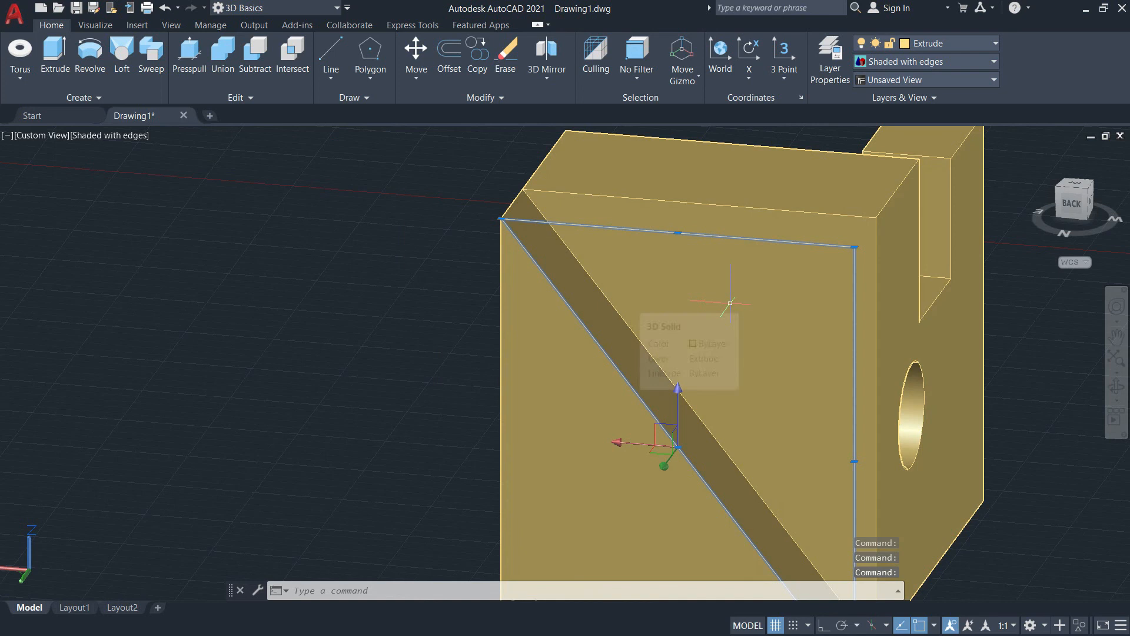
mouse_move(791, 381)
shift+middle_down()
mouse_move(661, 373)
mouse_move(651, 298)
mouse_move(820, 371)
mouse_move(963, 391)
mouse_move(1027, 345)
shift+middle_up()
scroll(1001, 350, up, 4)
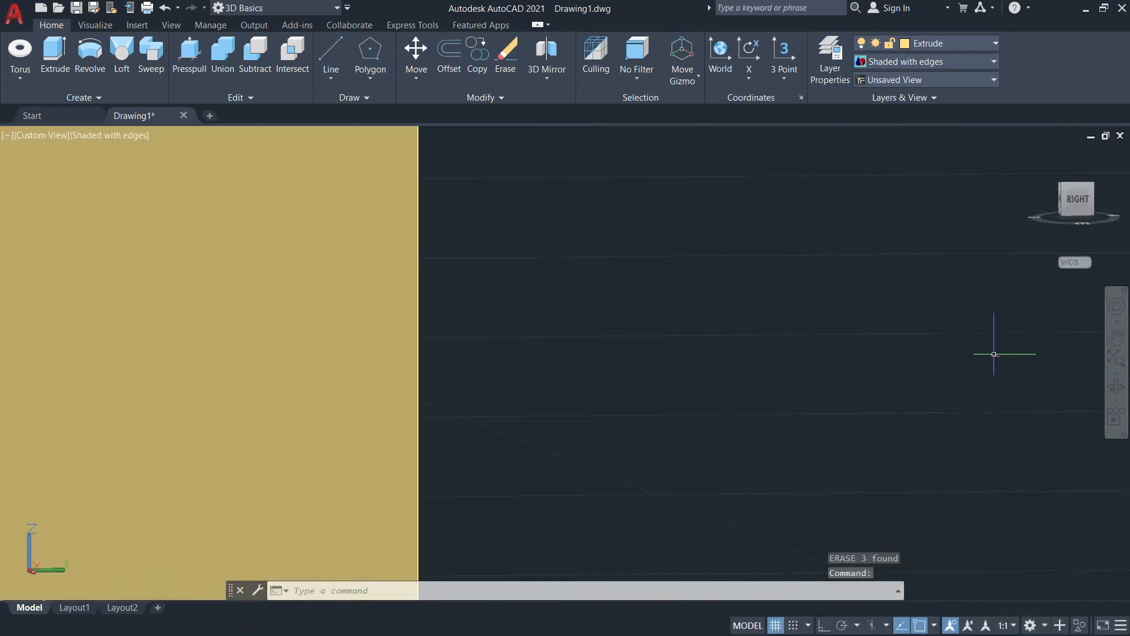
Step: Set the view to SE Isometric so the small post and the lower step face forward
scroll(529, 334, down, 8)
mouse_move(530, 333)
shift+middle_down()
mouse_move(500, 366)
mouse_move(502, 412)
mouse_move(341, 381)
mouse_move(301, 395)
mouse_move(568, 383)
mouse_move(606, 408)
shift+middle_up()
scroll(603, 409, down, 4)
scroll(310, 358, up, 8)
shift+middle_click(820, 441)
middle_drag(816, 433, 456, 314)
middle_click(580, 366)
middle_click(580, 366)
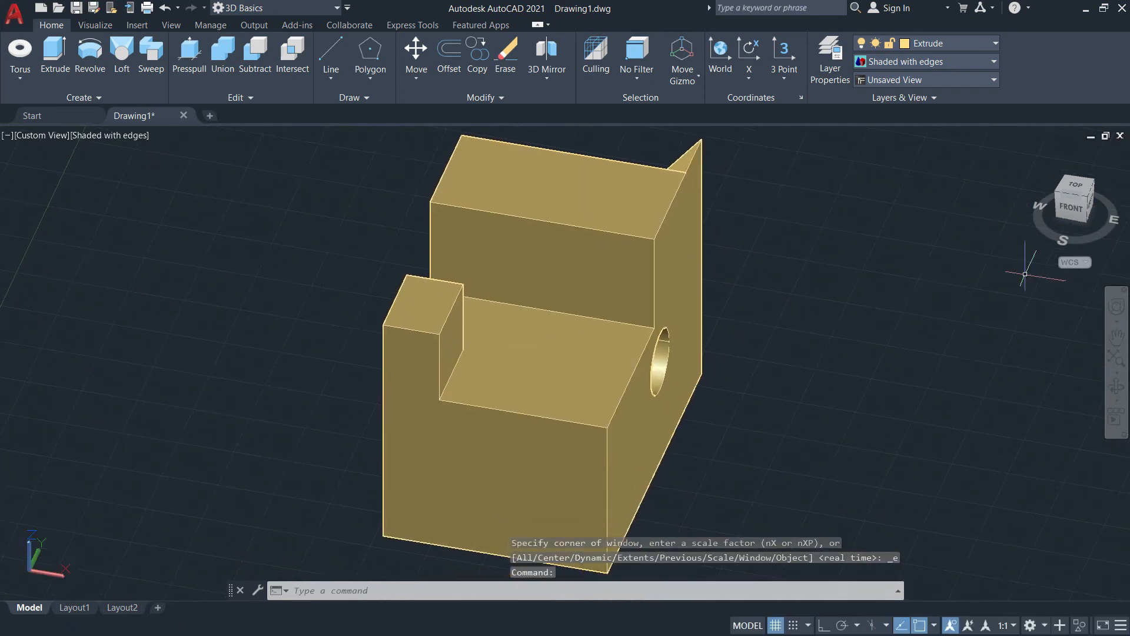
click(1087, 198)
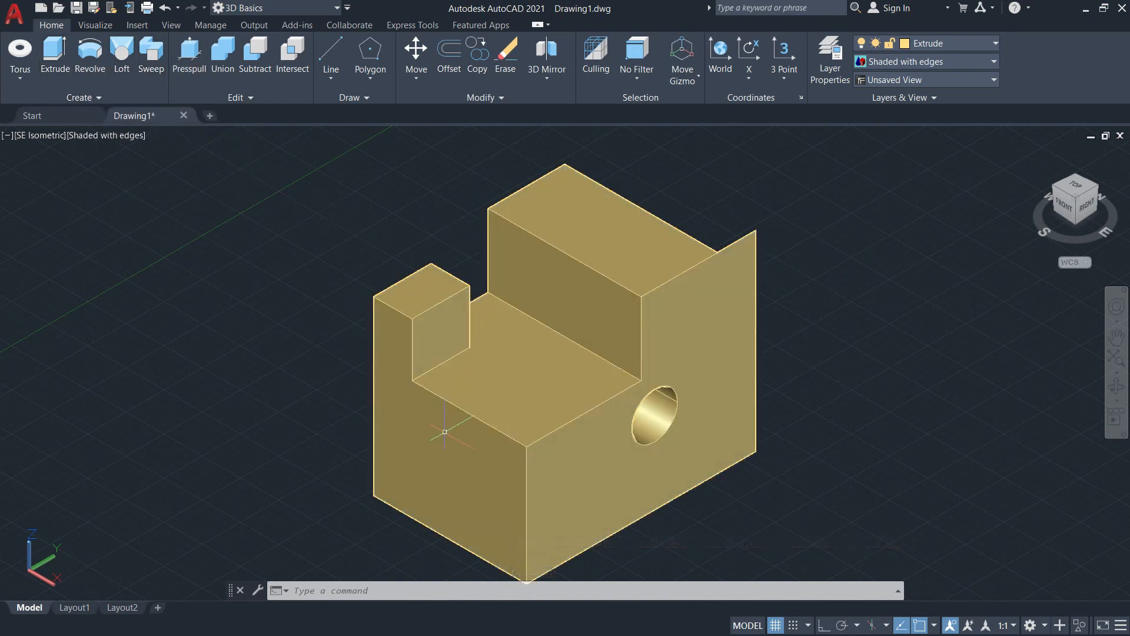
Step: Draw a 37.5 by 50 rectangle on the small post's top face, from its outer corner to the midpoint of the opposite edge
text(rec)
key(Return)
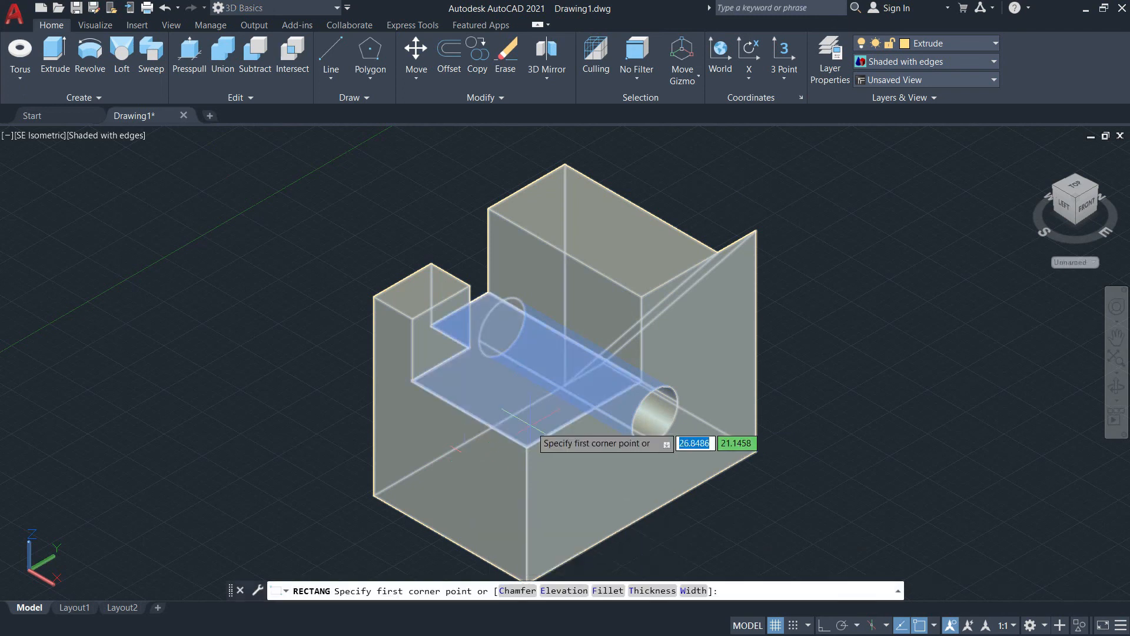
scroll(524, 415, up, 7)
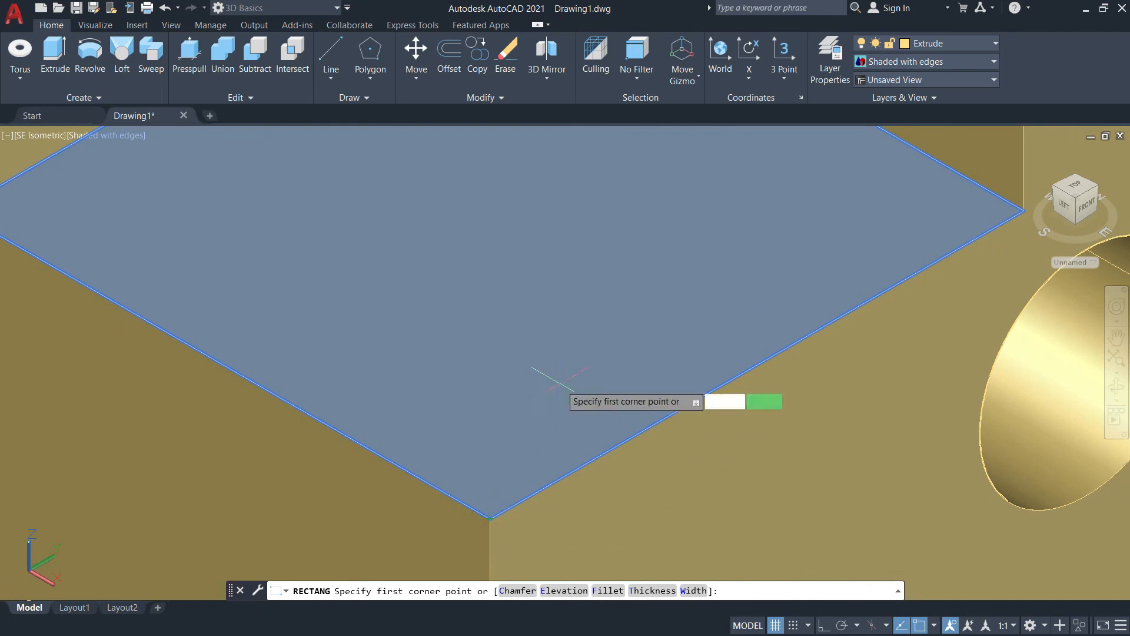
scroll(459, 351, down, 7)
middle_drag(553, 283, 476, 368)
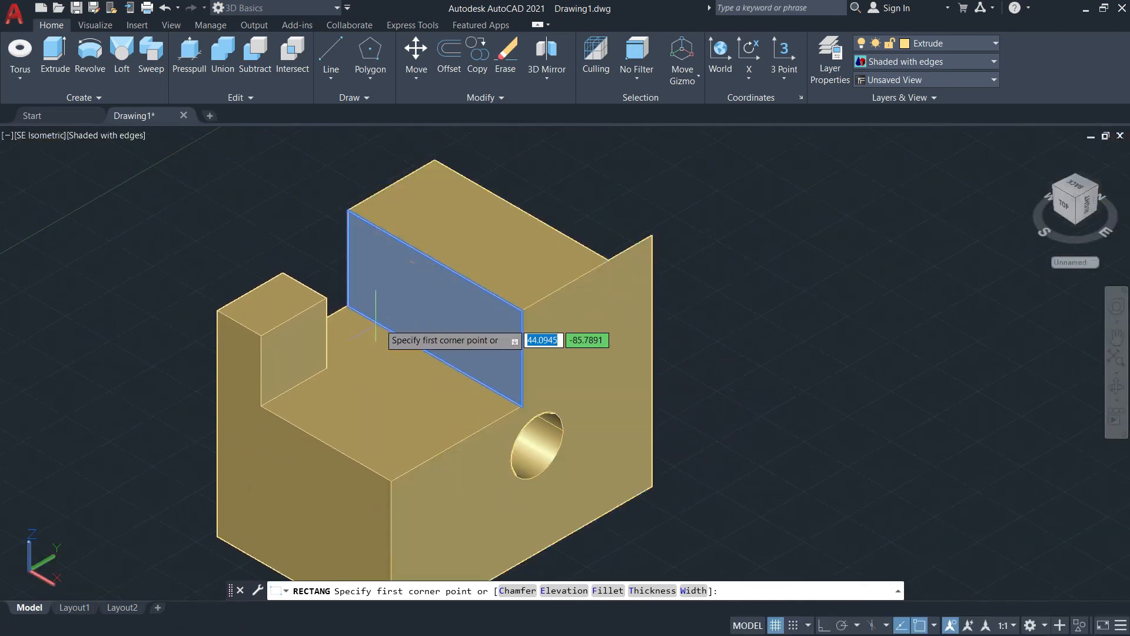
scroll(384, 406, up, 4)
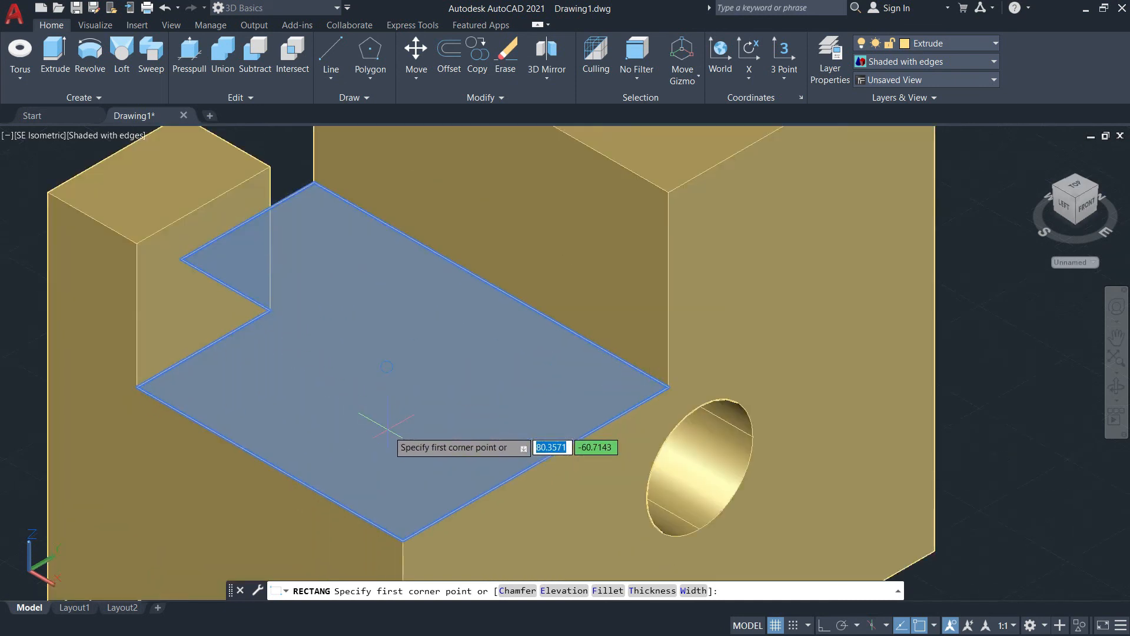
scroll(272, 268, up, 3)
scroll(425, 356, up, 3)
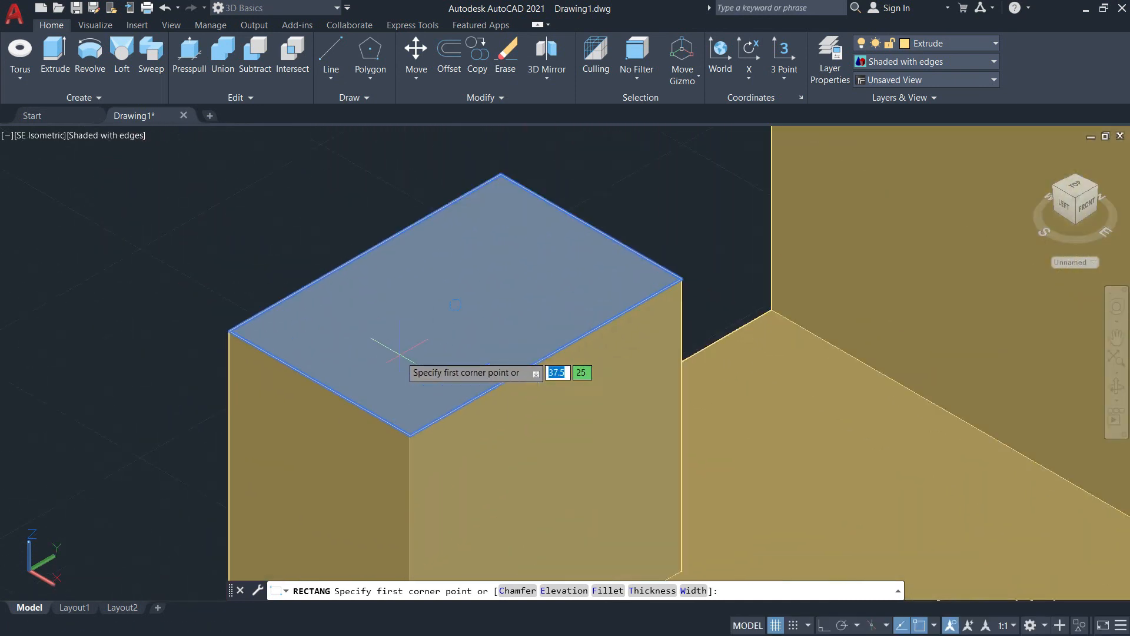
click(230, 330)
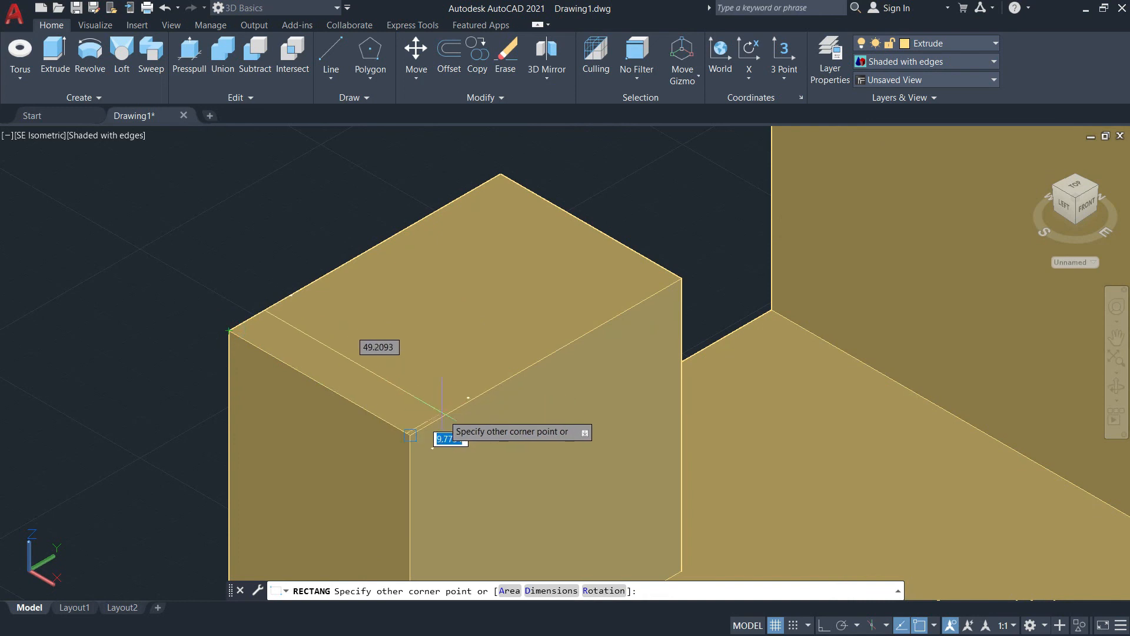
click(546, 356)
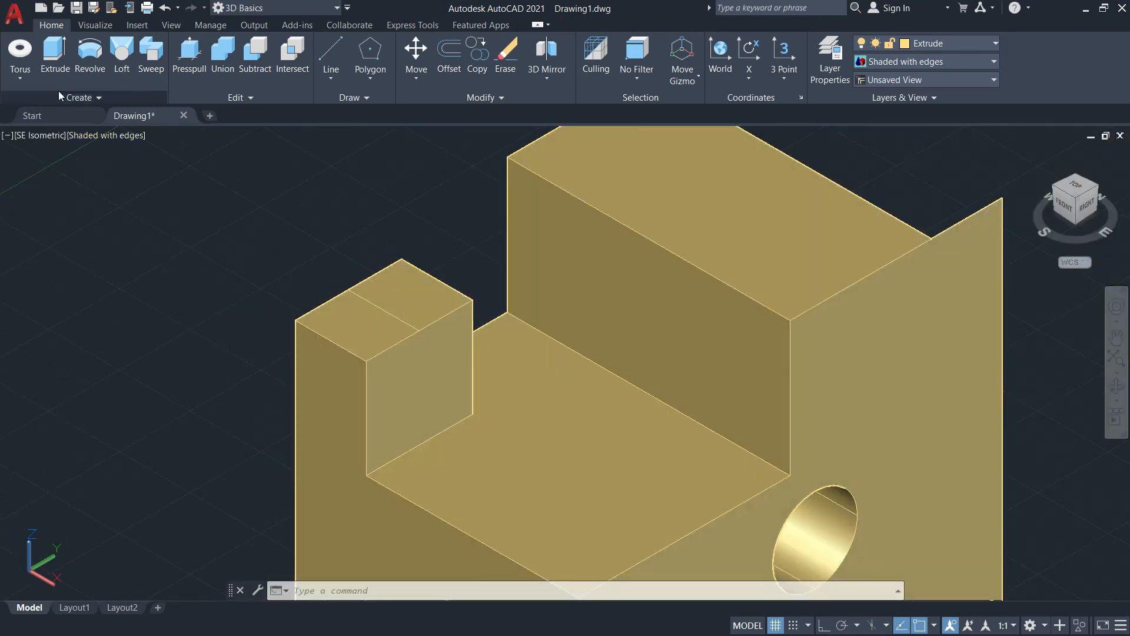
Step: Presspull the rectangle on the small post downward to cut a corner notch, leaving a low ledge near the base
click(377, 312)
middle_drag(379, 416, 466, 195)
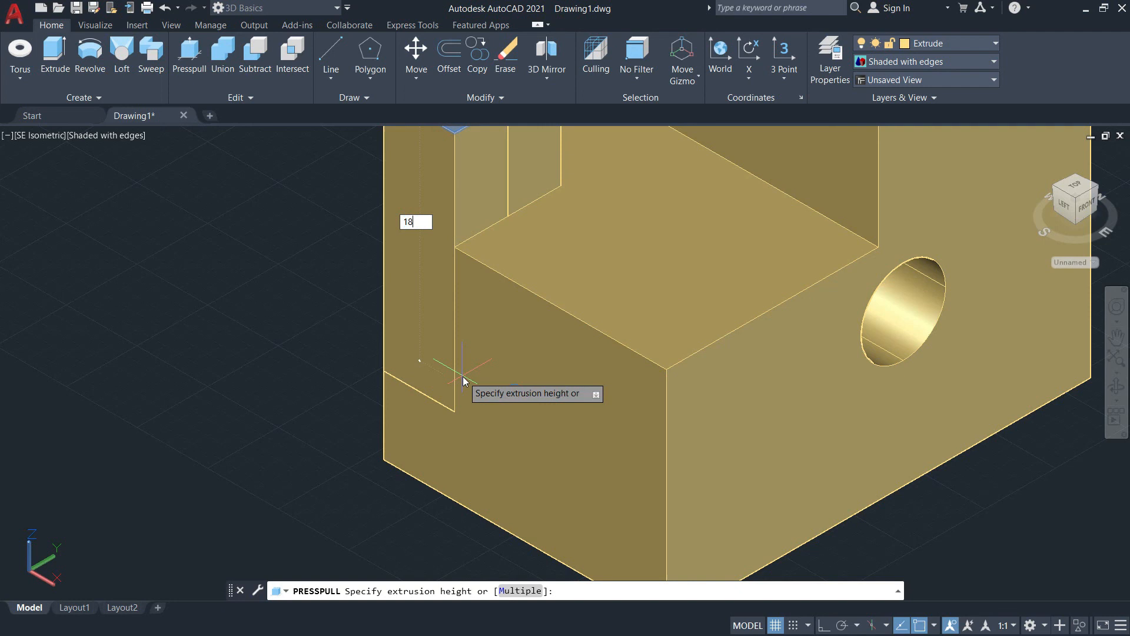
key(Return)
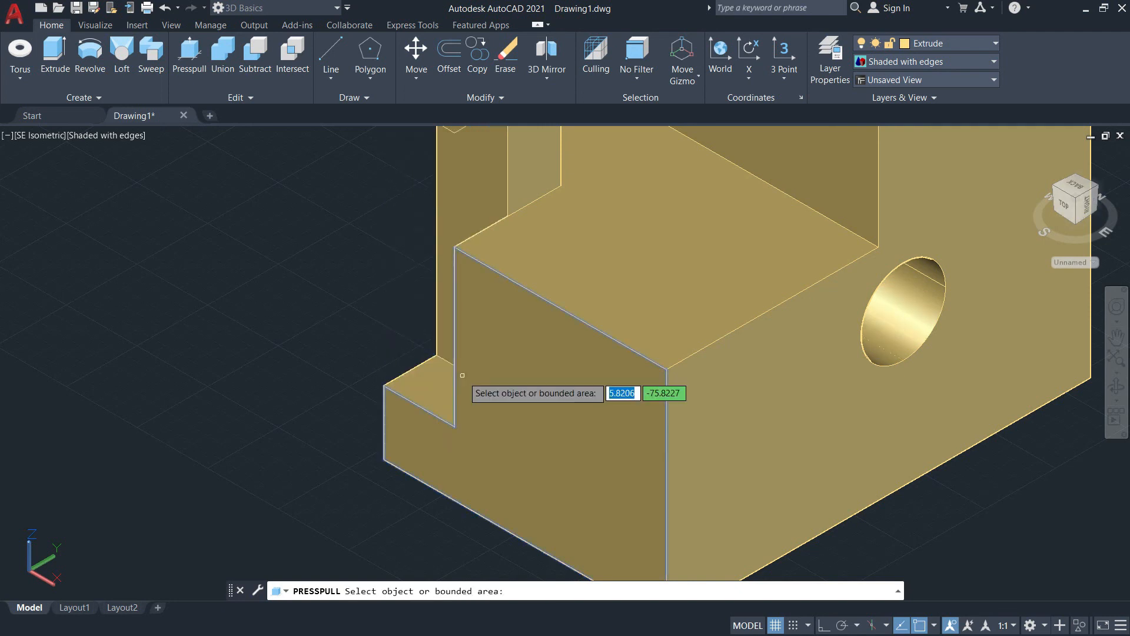
scroll(445, 330, up, 6)
scroll(443, 337, down, 8)
middle_drag(415, 262, 451, 414)
key(Escape)
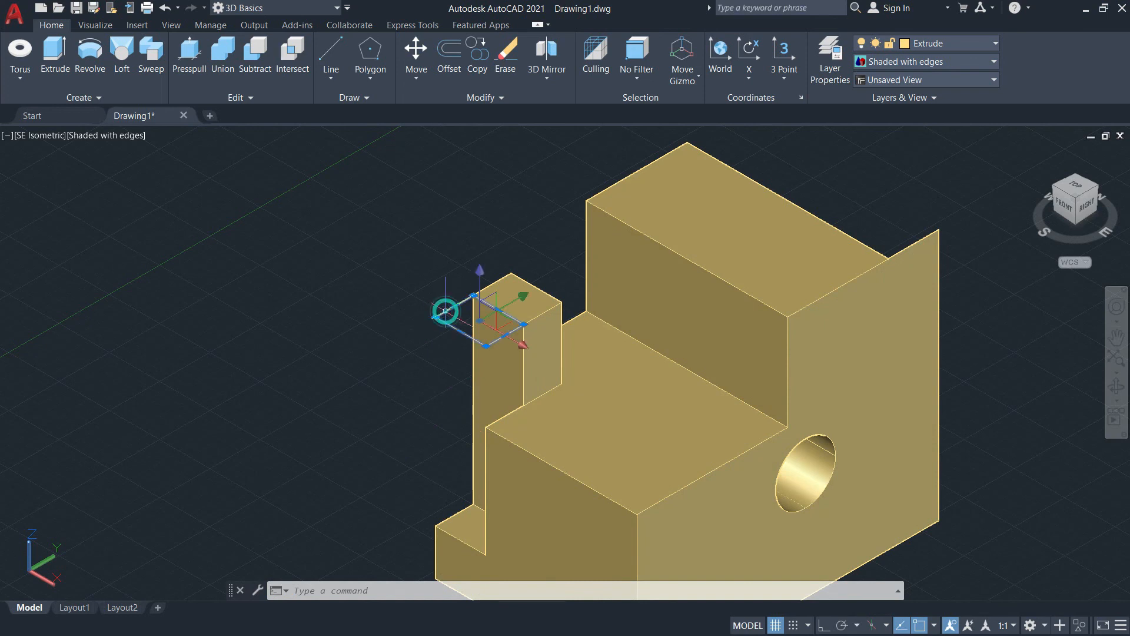
Step: Erase the leftover rectangle at the small post's top and restore the SE Isometric view
middle_drag(328, 386, 512, 390)
mouse_move(531, 345)
middle_down()
mouse_move(365, 290)
mouse_move(353, 324)
middle_up()
text(e)
key(Return)
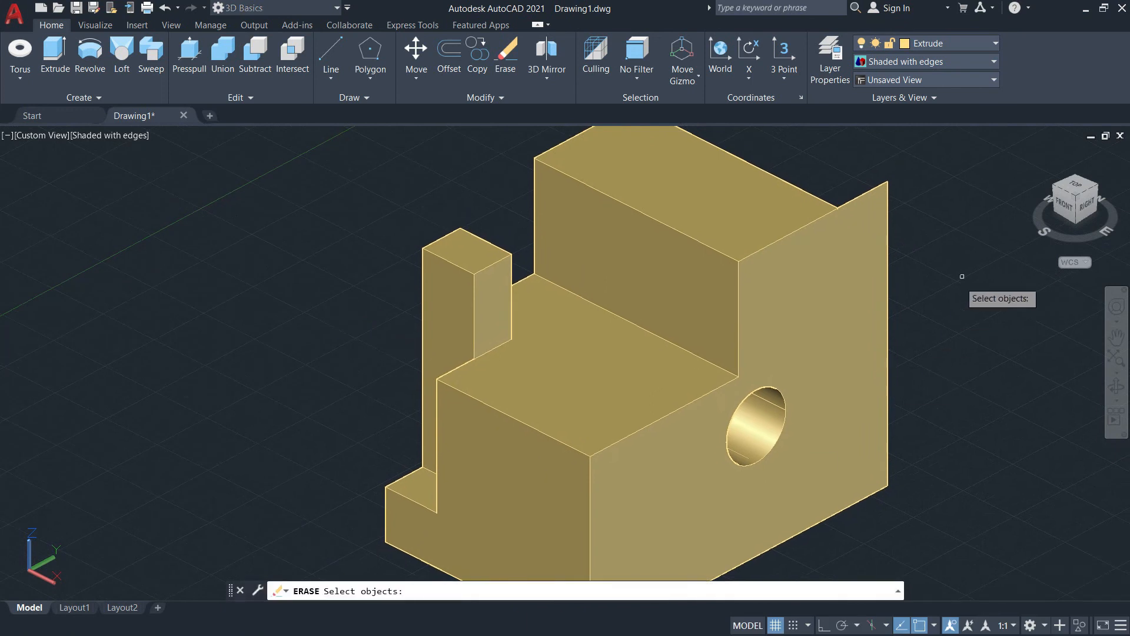
click(1079, 199)
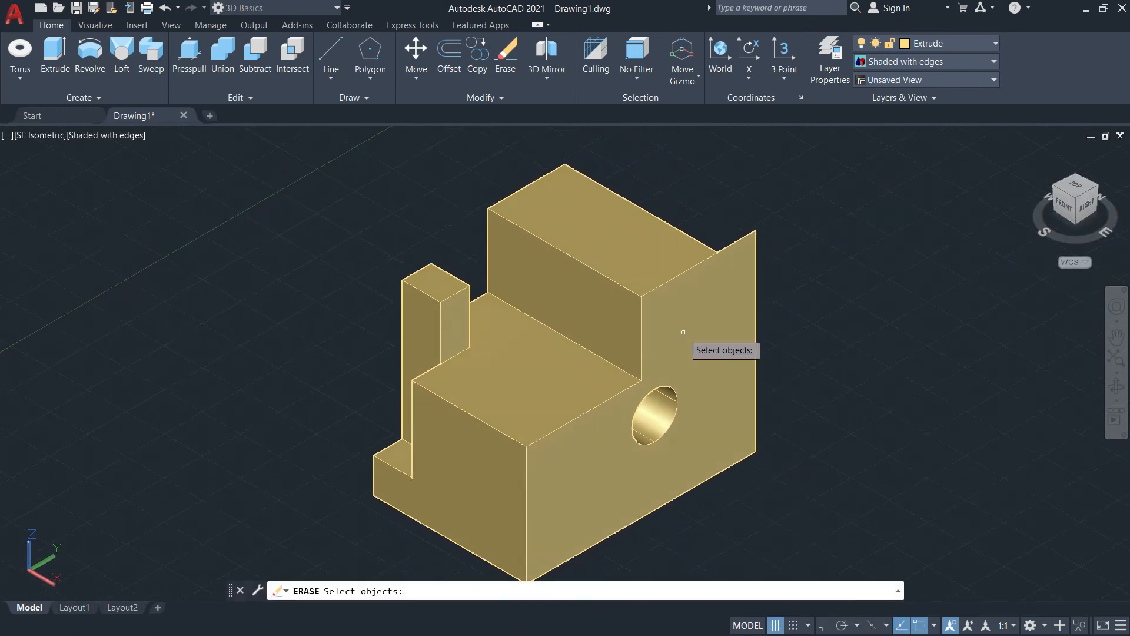